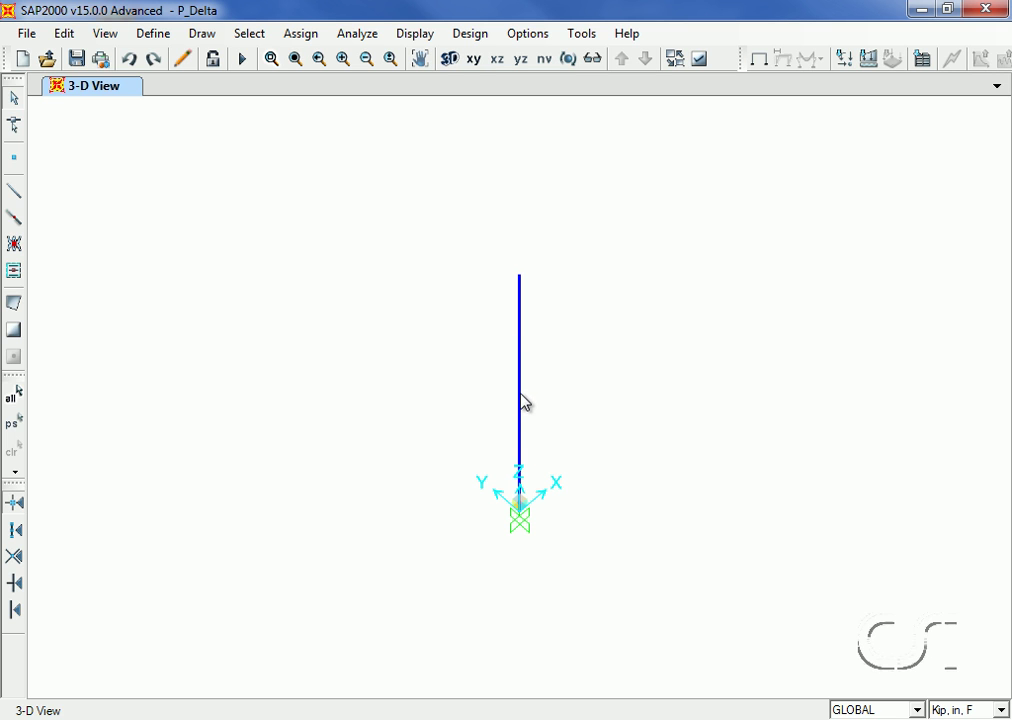
# Step: Assign a 100 kip downward (Global Z -100) DEAD force to the column's top joint
pyautogui.click(521, 278)
pyautogui.click(300, 34)
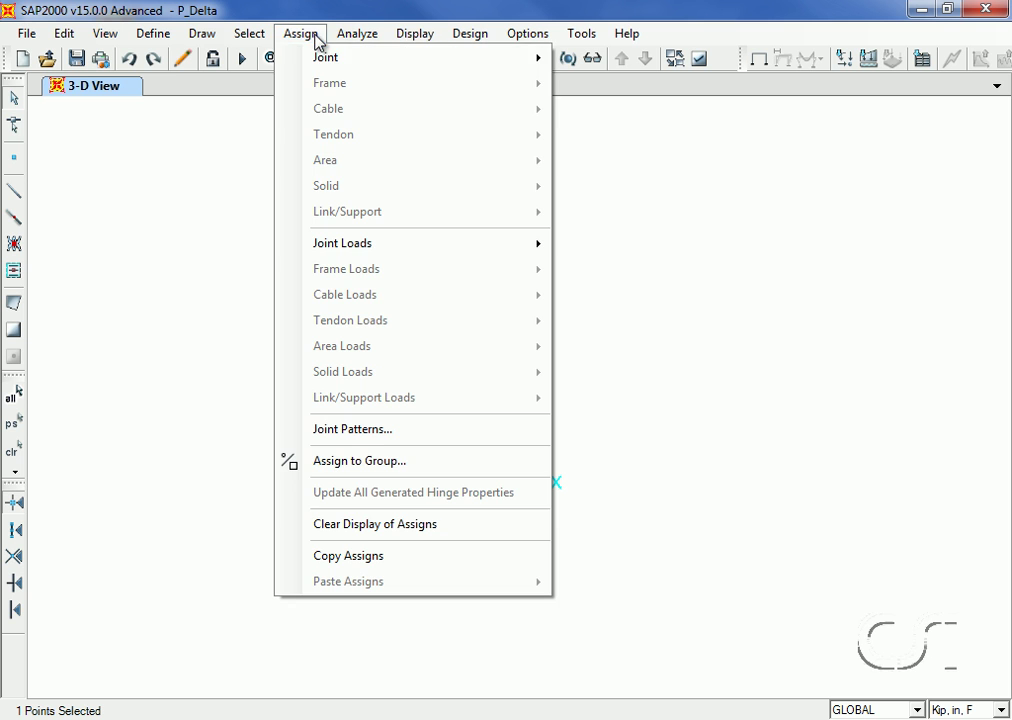
pyautogui.moveTo(395, 246)
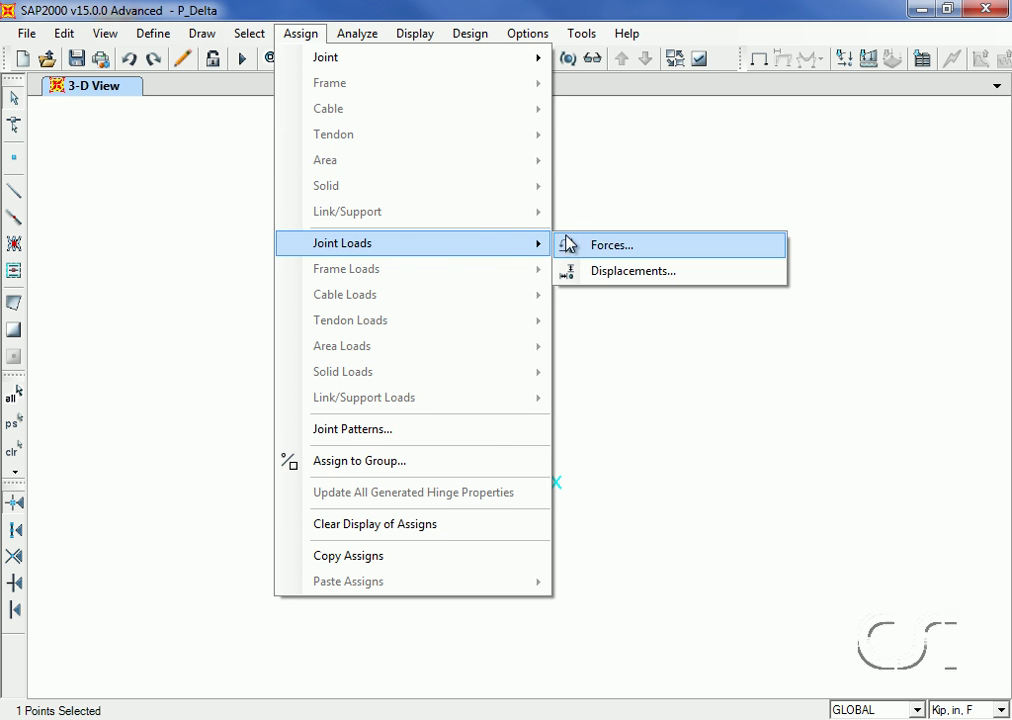
pyautogui.click(592, 245)
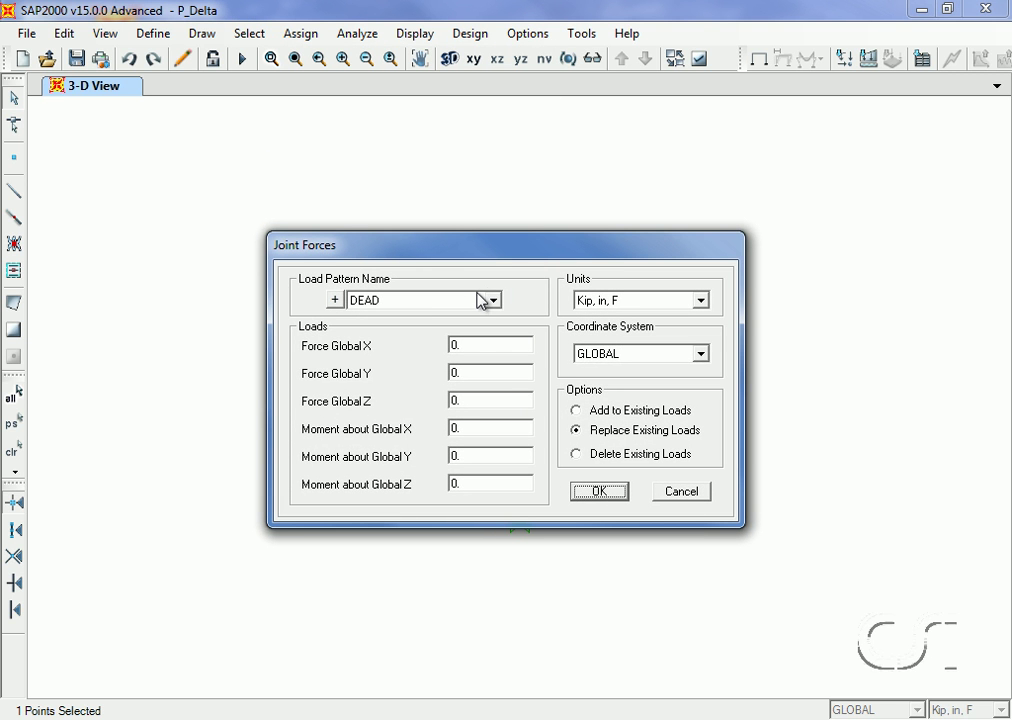
pyautogui.click(475, 397)
pyautogui.write('-100')
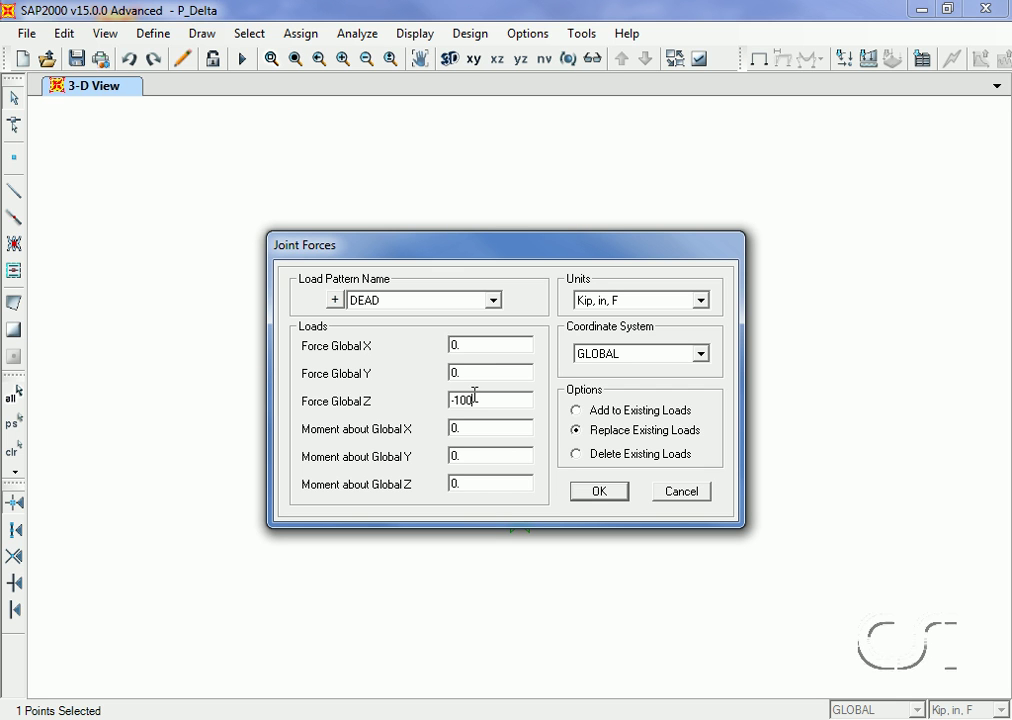
pyautogui.click(605, 492)
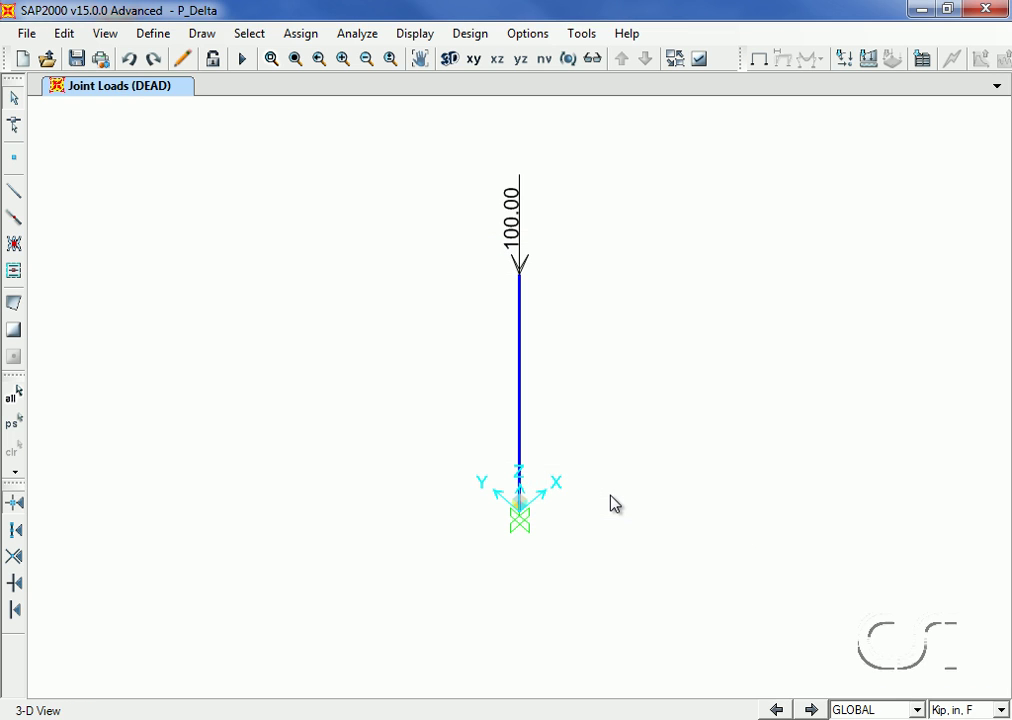
# Step: Assign a 10 kip Global X LATERAL force to the top joint, with Z set to 0
pyautogui.click(519, 272)
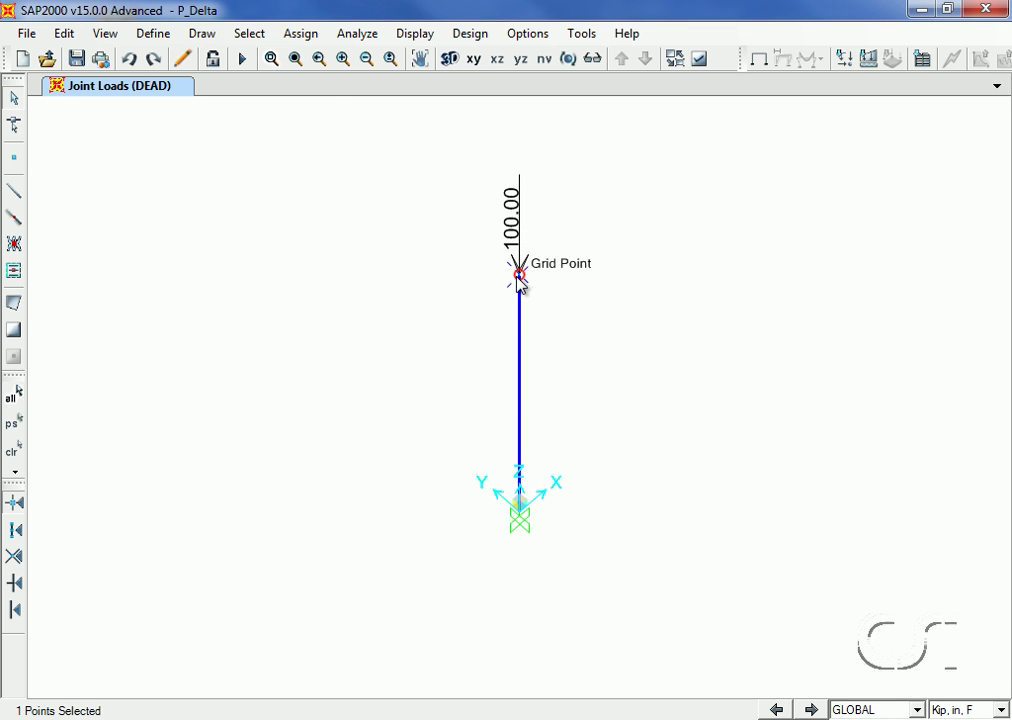
pyautogui.click(306, 36)
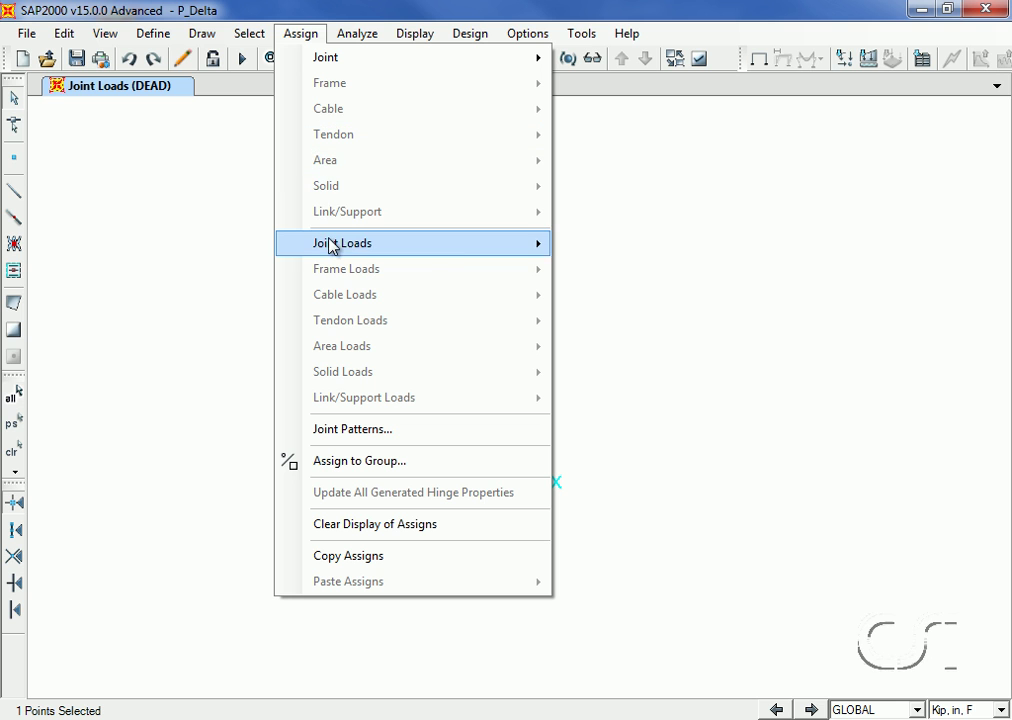
pyautogui.moveTo(474, 252)
pyautogui.click(596, 248)
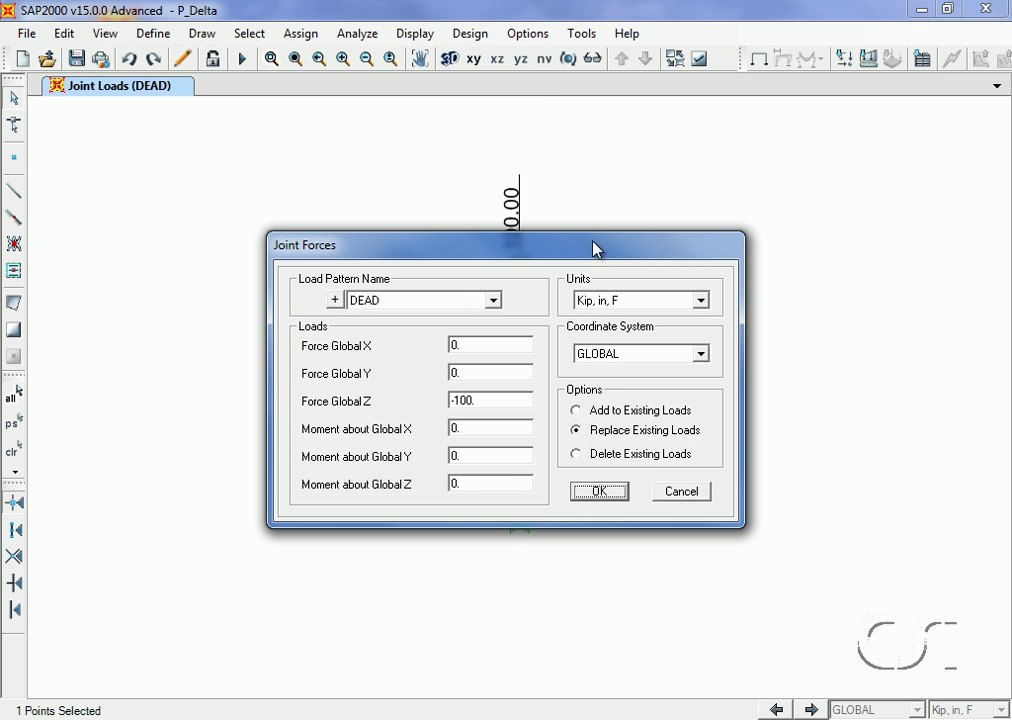
pyautogui.click(495, 299)
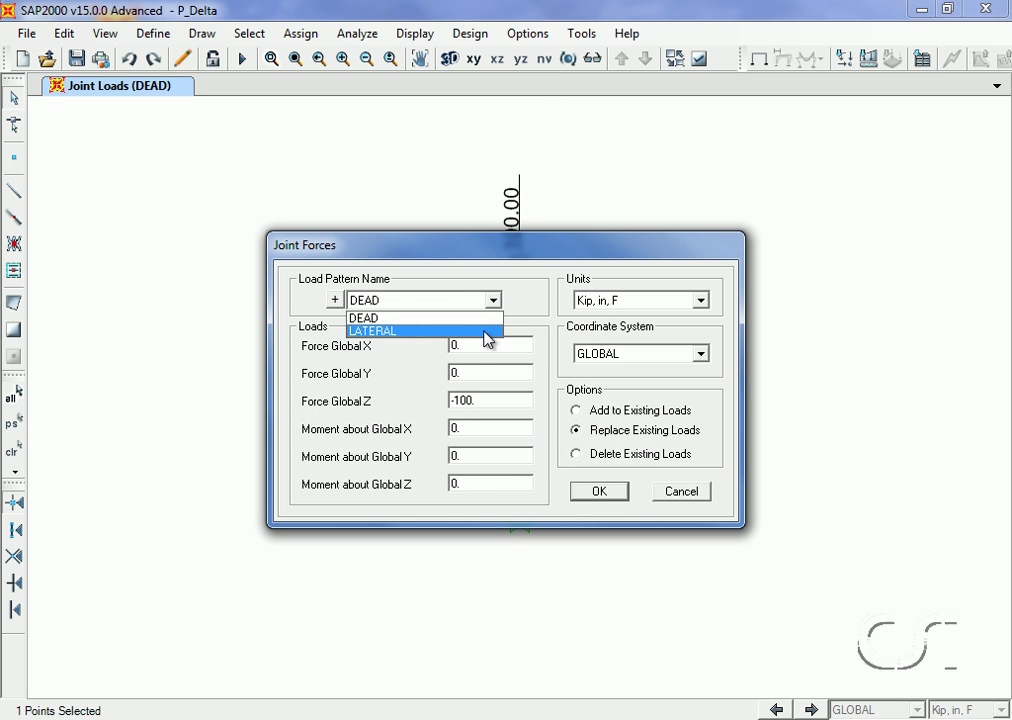
pyautogui.click(488, 331)
pyautogui.click(484, 346)
pyautogui.write('10')
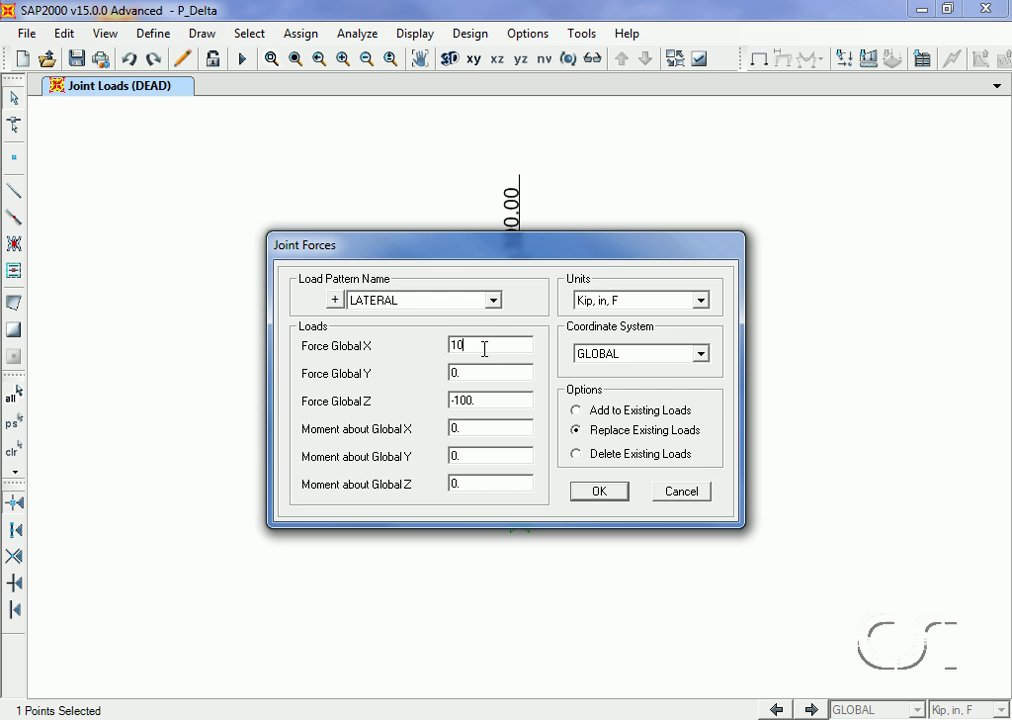
pyautogui.click(478, 396)
pyautogui.write('0')
pyautogui.click(601, 491)
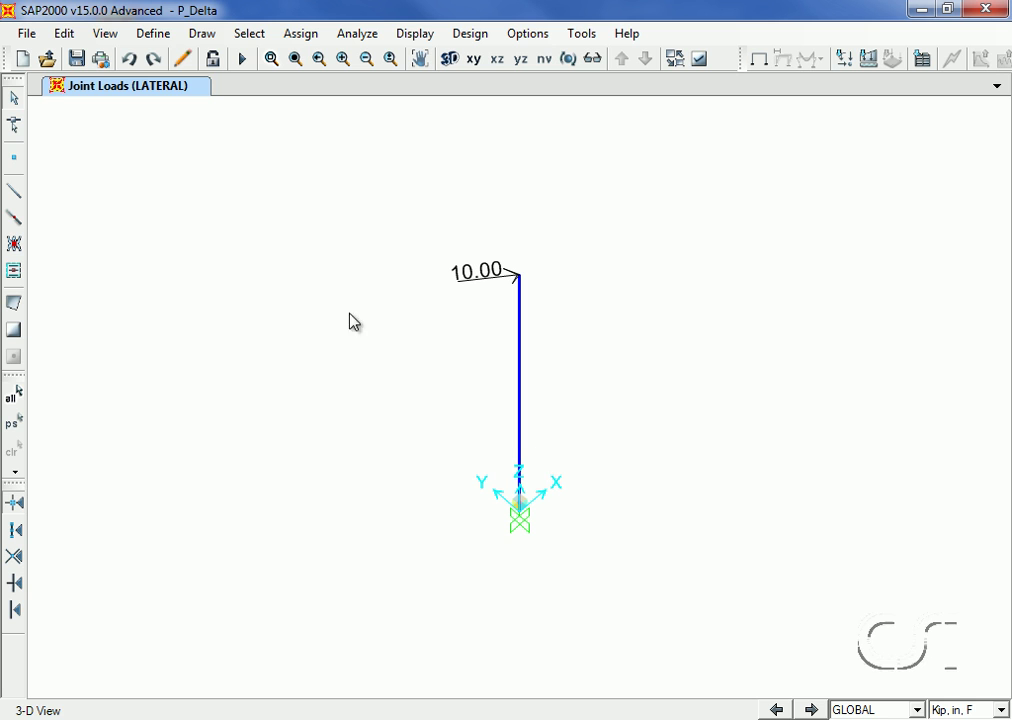
# Step: Create a new static load case named NLSTATIC, set to Nonlinear with P-Delta
pyautogui.click(160, 38)
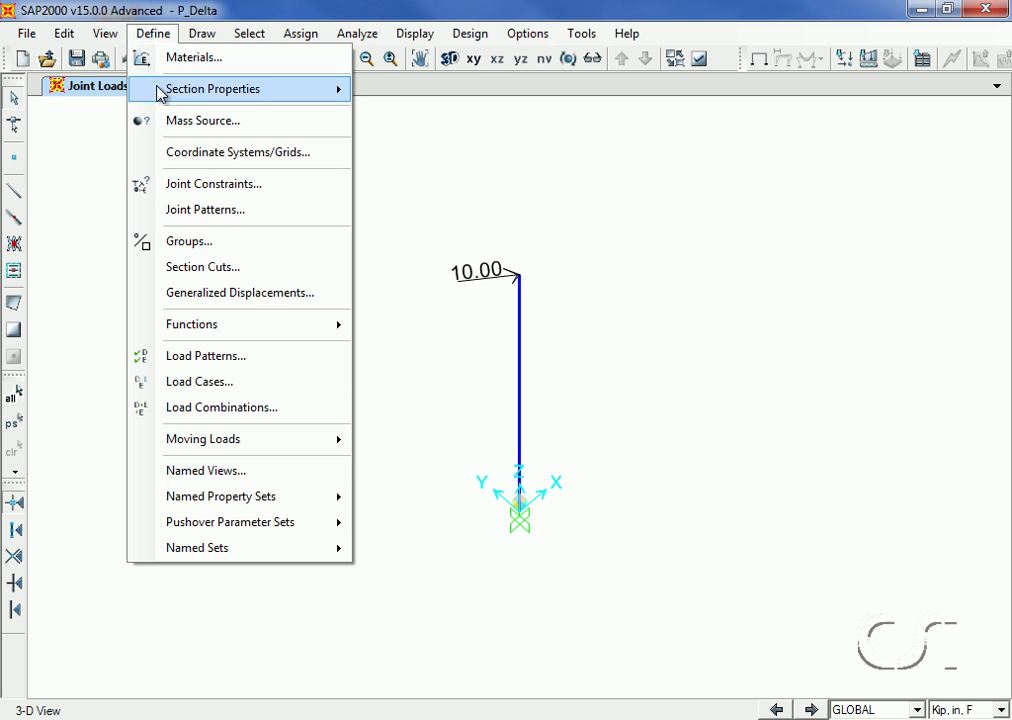
pyautogui.click(245, 383)
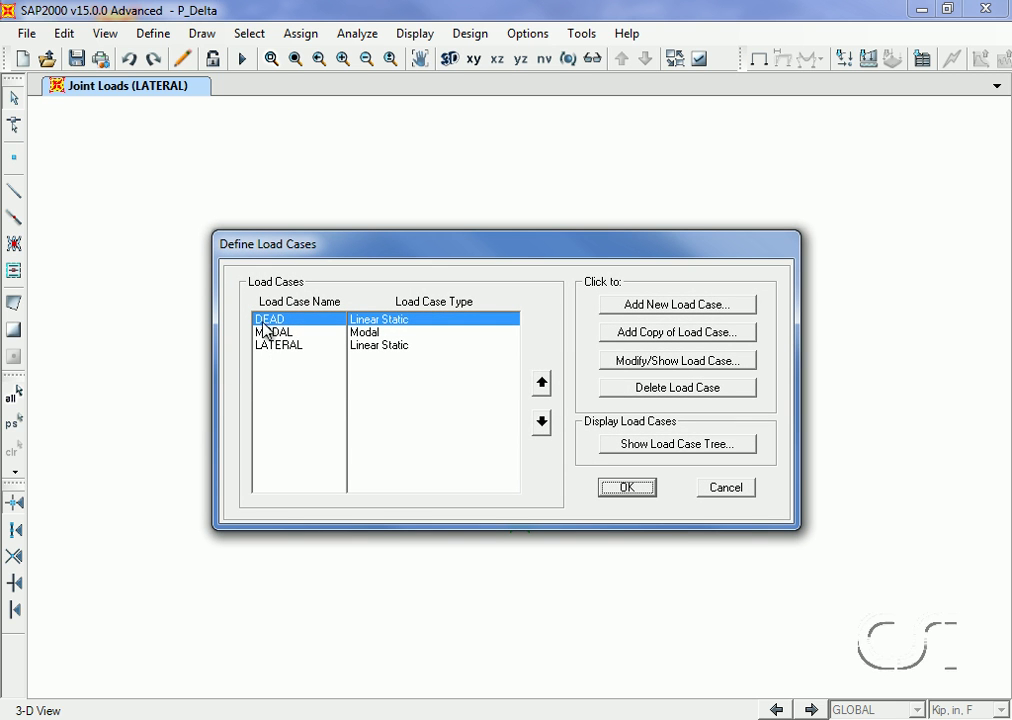
pyautogui.click(638, 306)
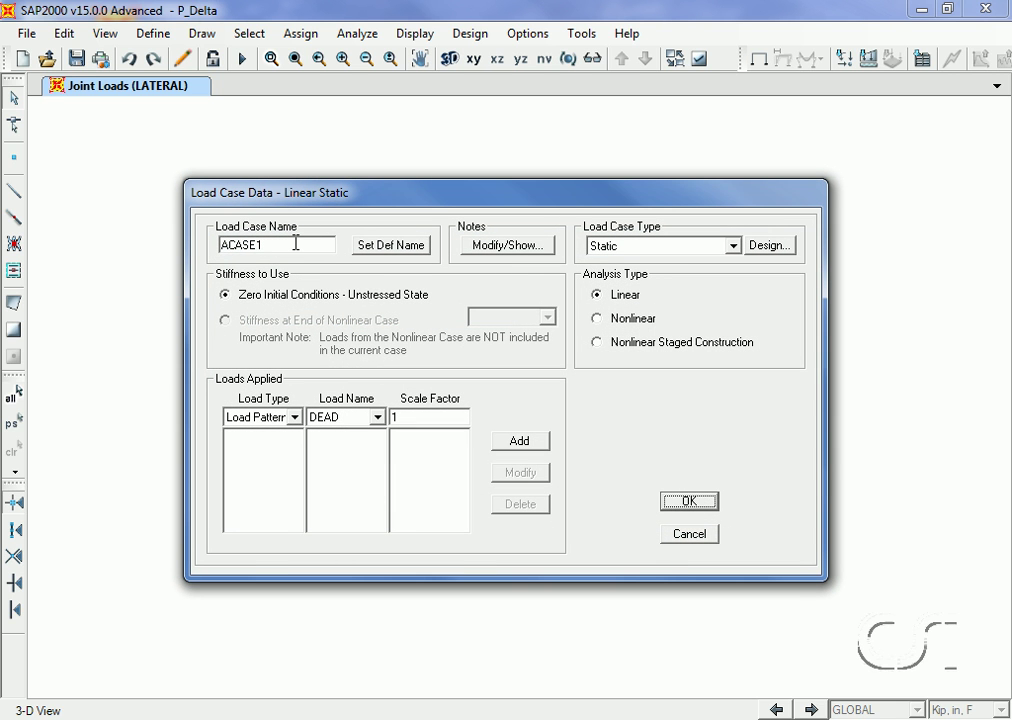
pyautogui.doubleClick(295, 242)
pyautogui.write('NLSTATIC')
pyautogui.click(633, 248)
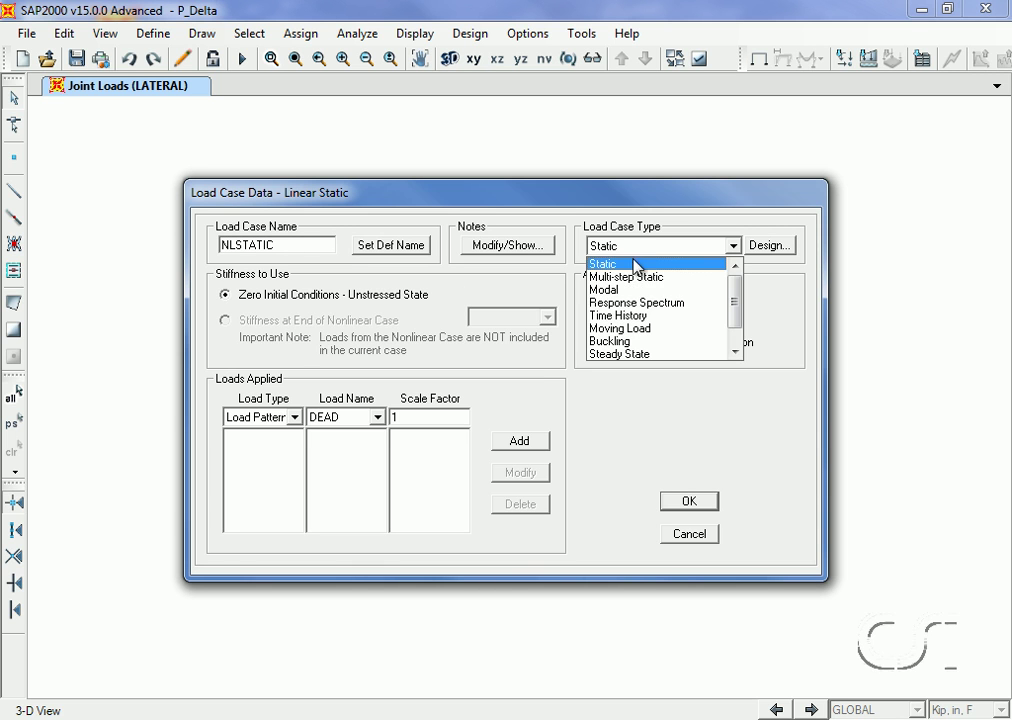
pyautogui.click(611, 250)
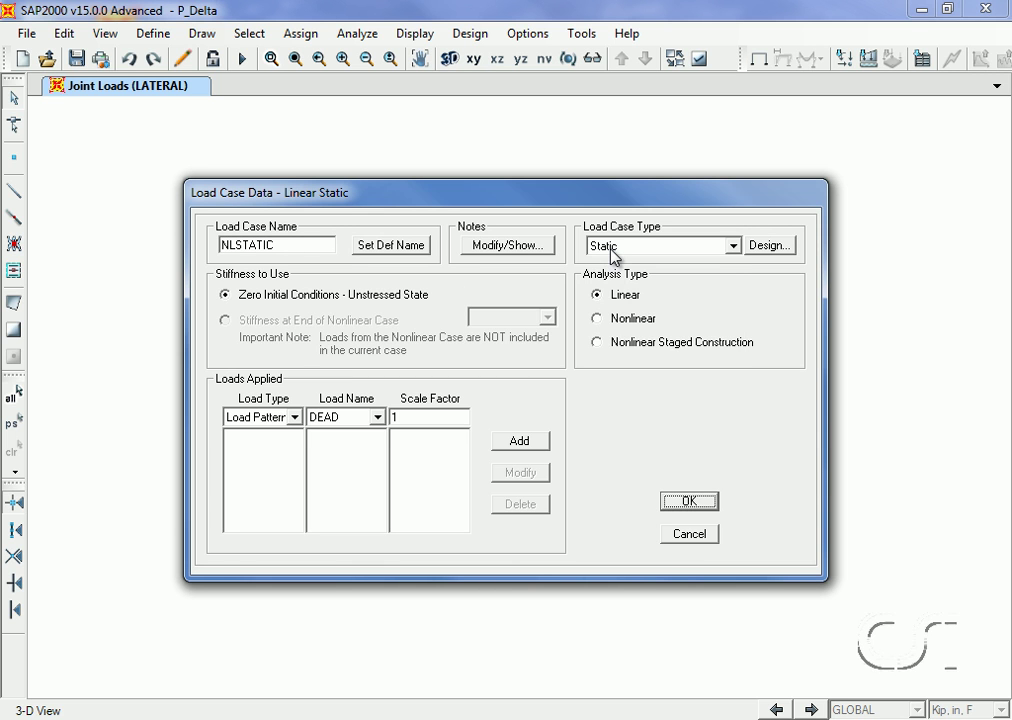
pyautogui.click(597, 320)
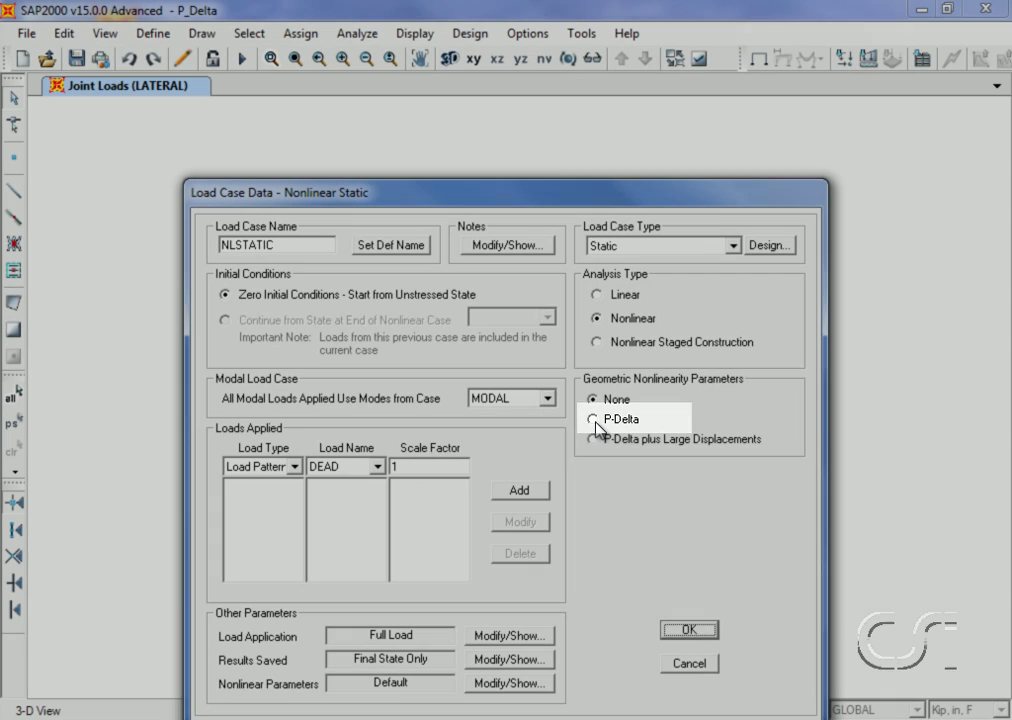
pyautogui.click(595, 421)
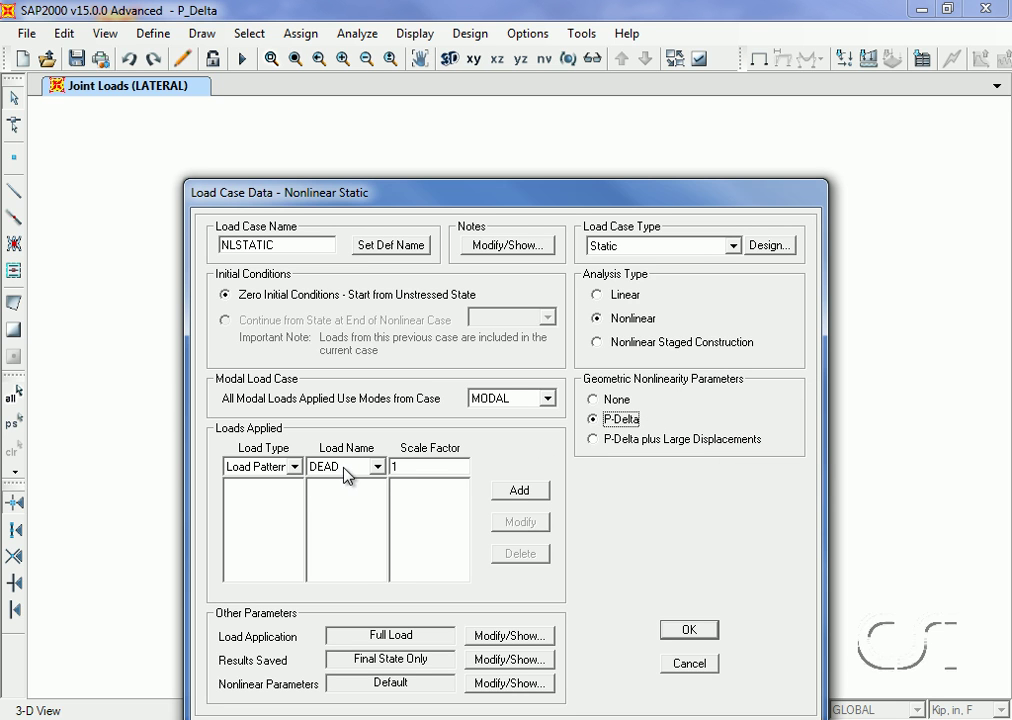
# Step: Apply the DEAD and LATERAL patterns at scale 1 and save the NLSTATIC case
pyautogui.click(510, 491)
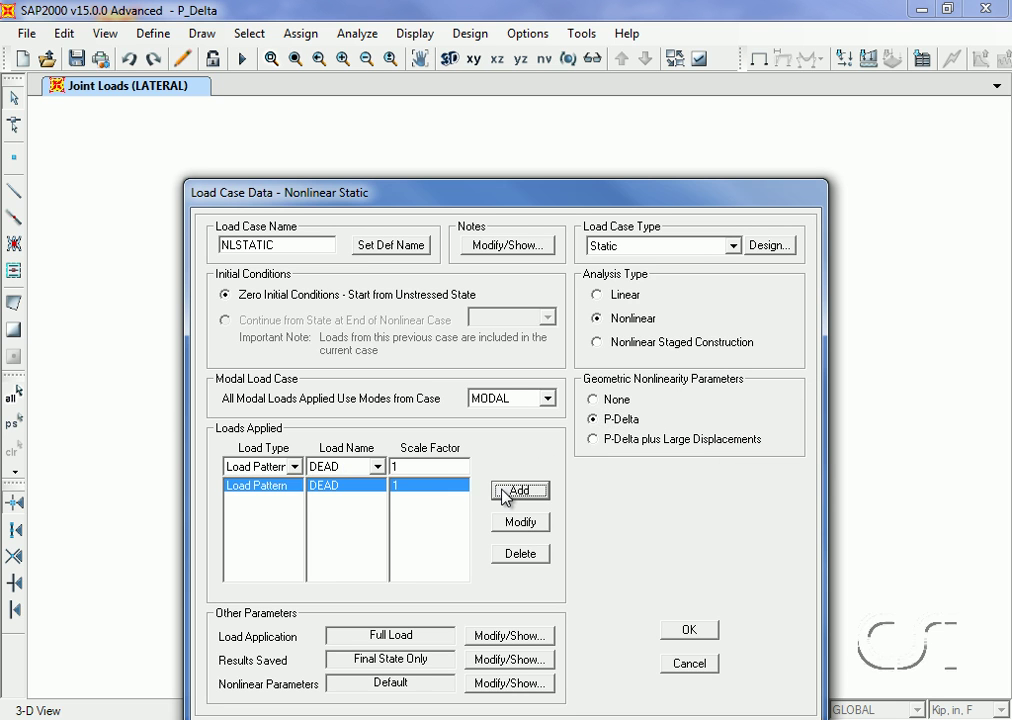
pyautogui.click(377, 466)
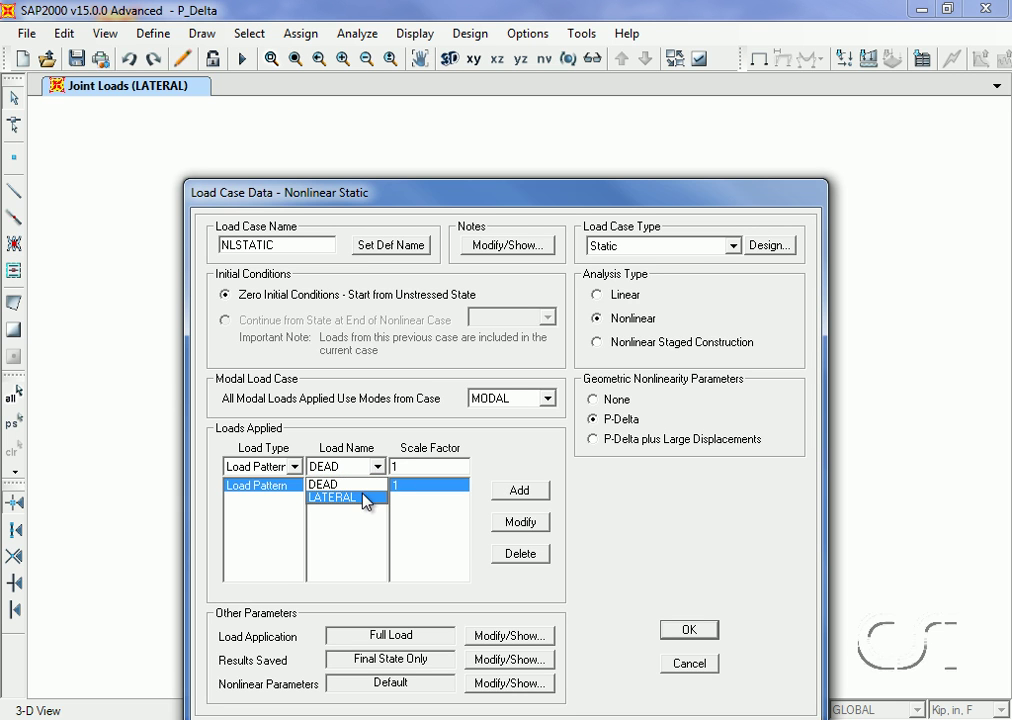
pyautogui.click(366, 497)
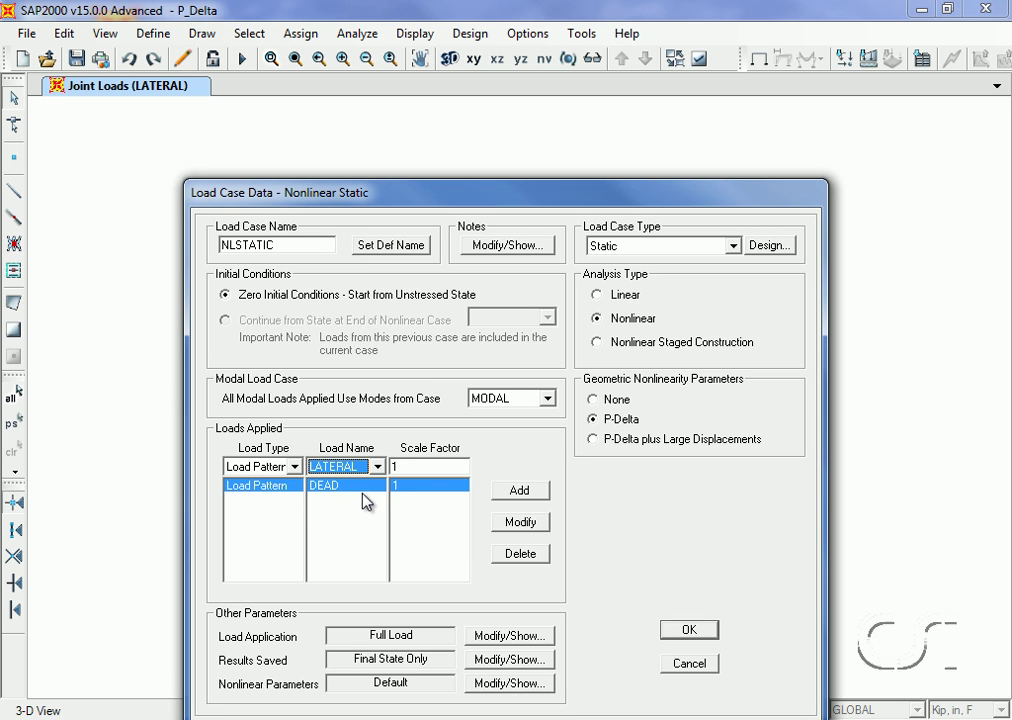
pyautogui.click(517, 492)
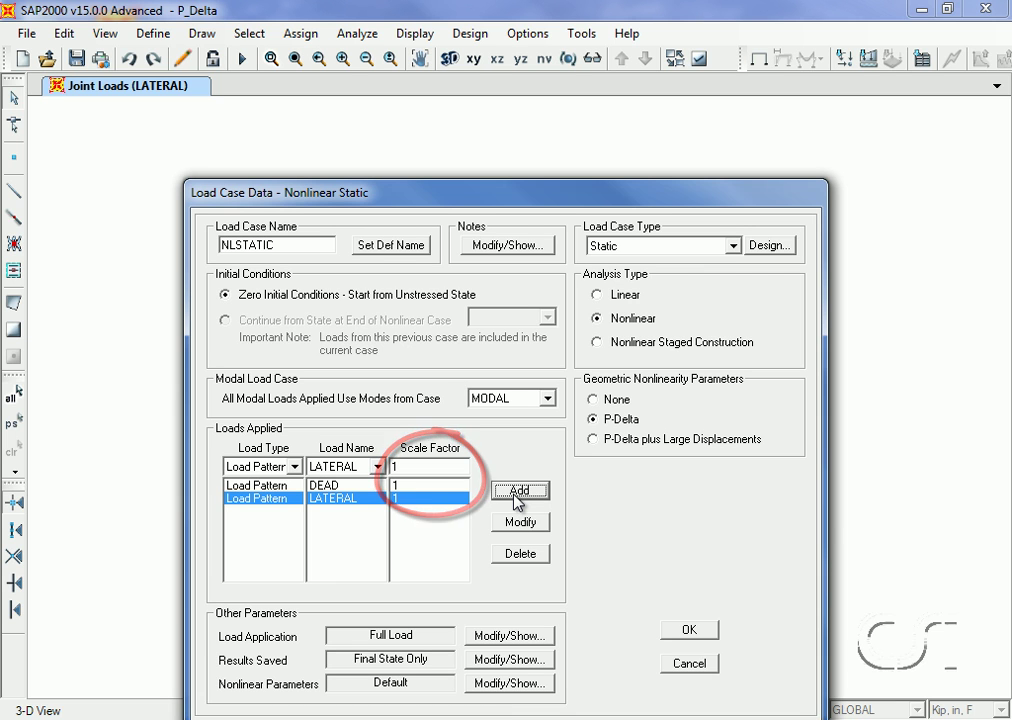
pyautogui.click(700, 634)
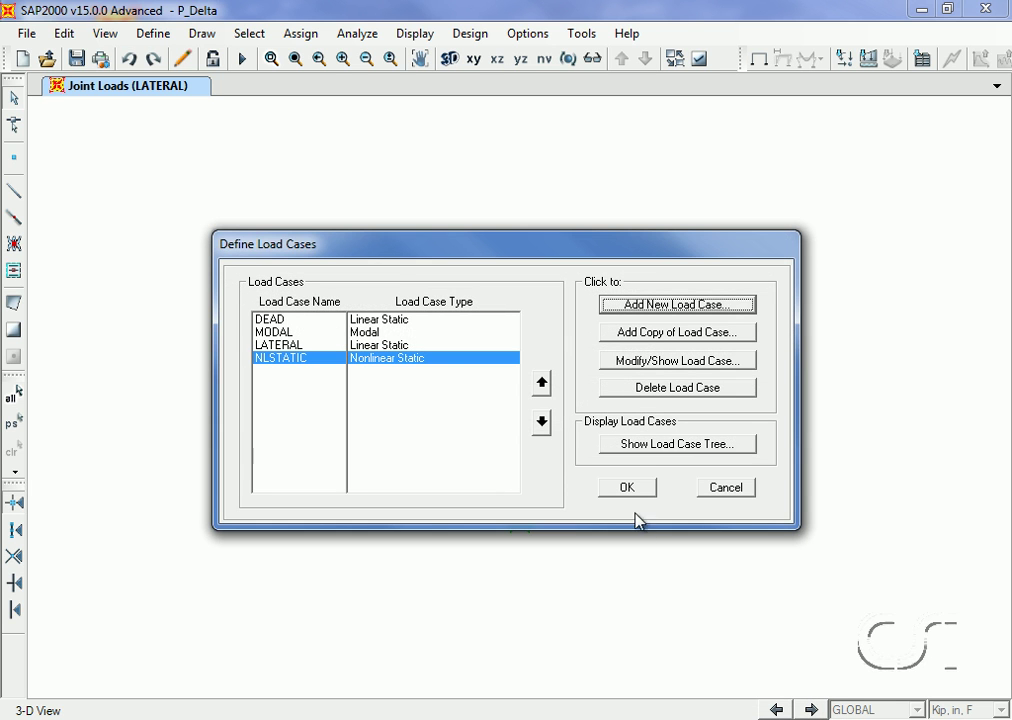
pyautogui.click(634, 492)
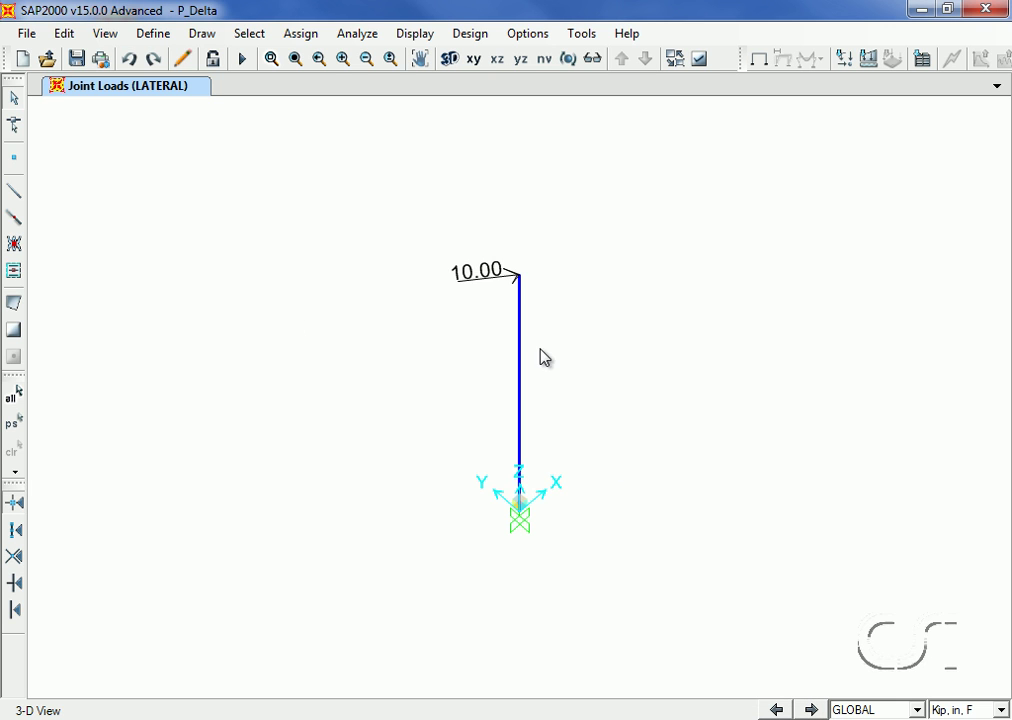
# Step: Run the analysis for all four load cases from the Set Load Cases to Run dialog
pyautogui.click(359, 36)
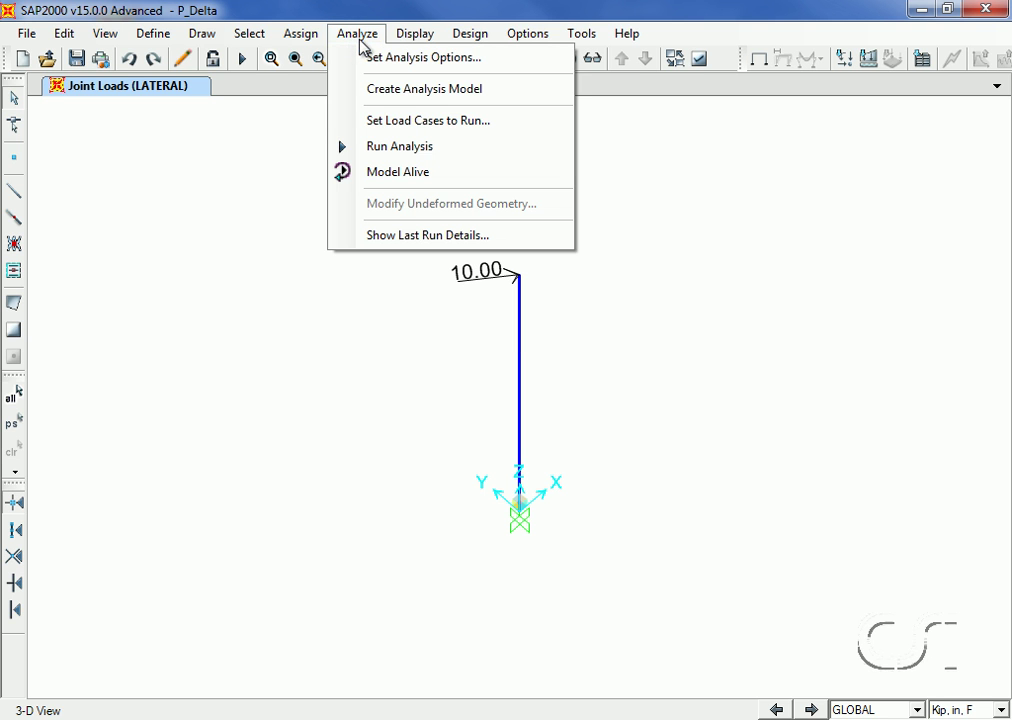
pyautogui.click(389, 146)
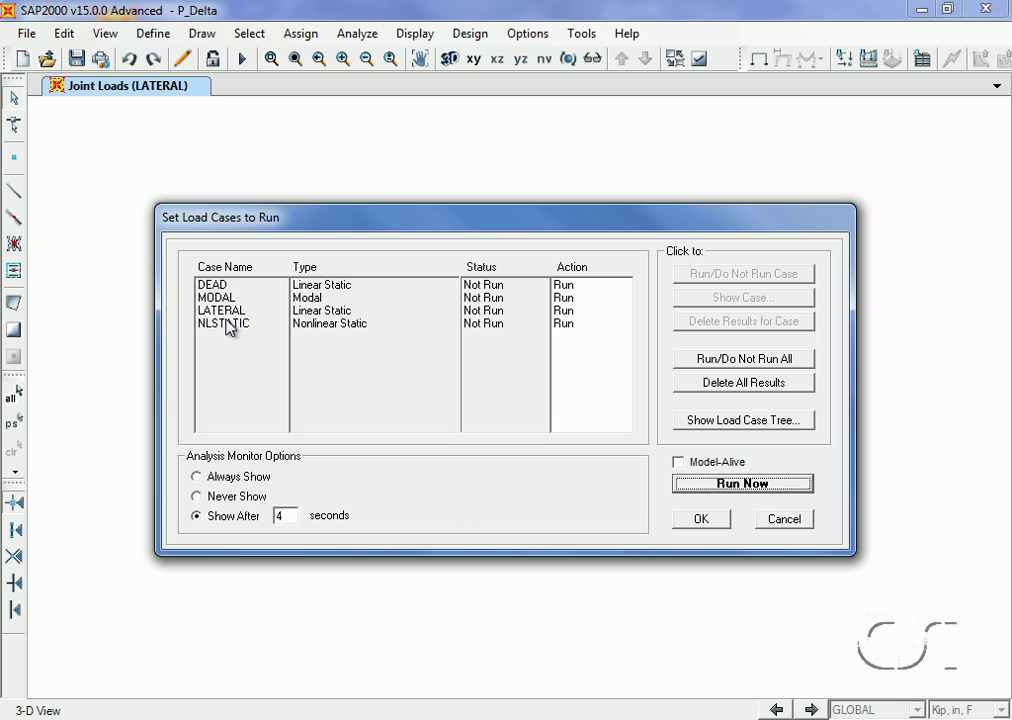
pyautogui.click(735, 485)
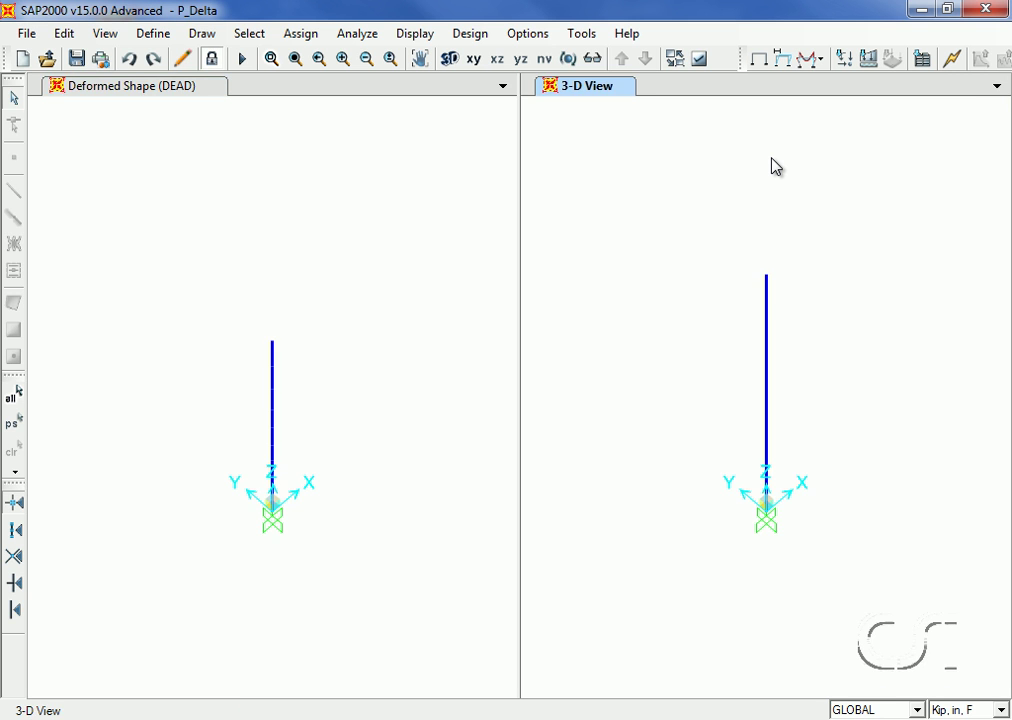
# Step: Show the LATERAL deformed shape in the left view and read the top joint's 2.58 in displacement
pyautogui.click(367, 193)
pyautogui.click(420, 35)
pyautogui.click(428, 167)
pyautogui.click(526, 153)
pyautogui.click(527, 193)
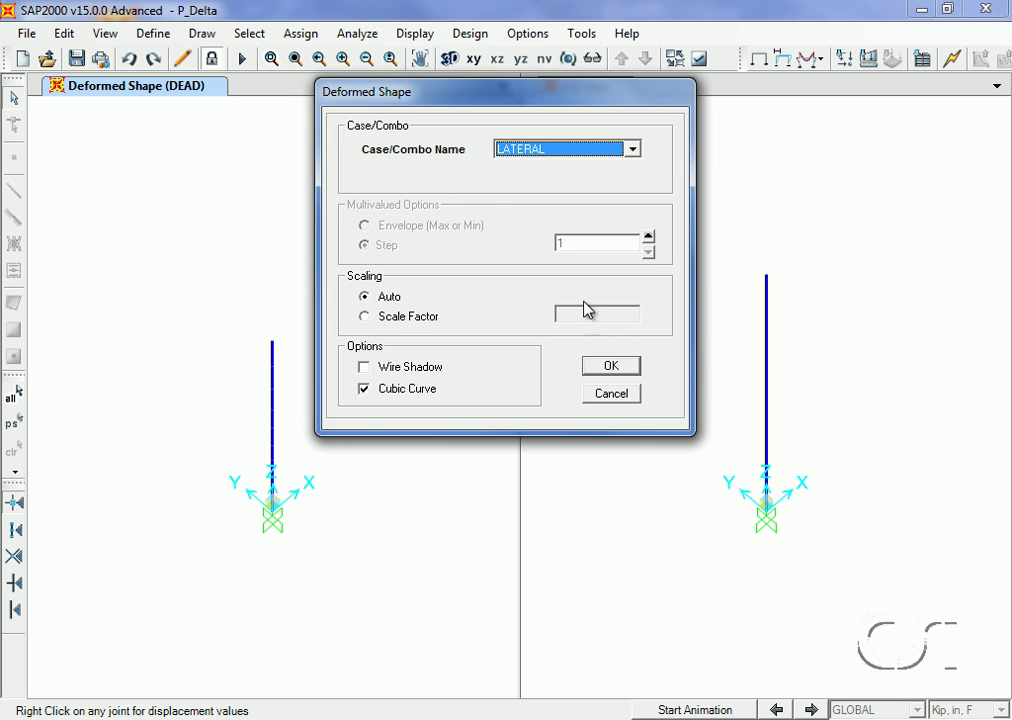
pyautogui.click(614, 368)
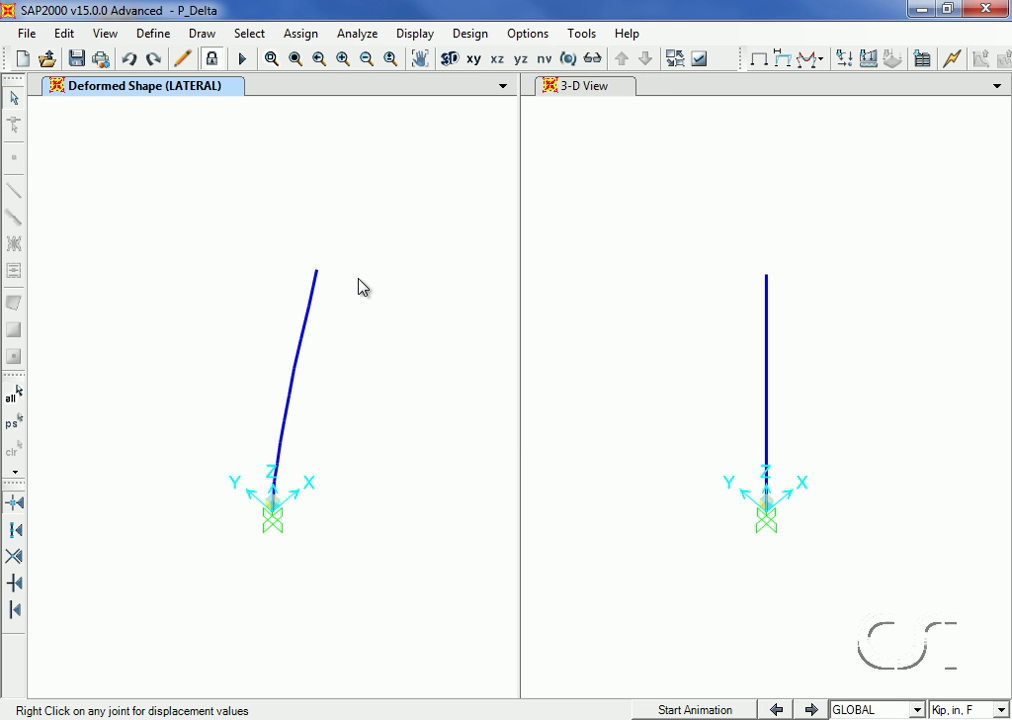
pyautogui.rightClick(316, 273)
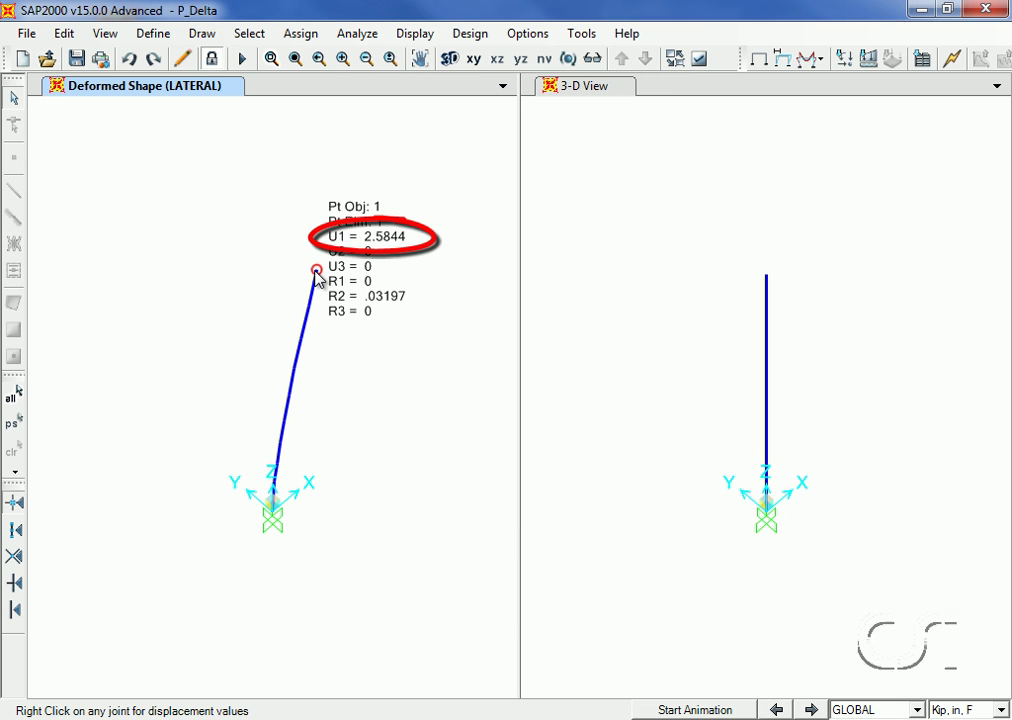
# Step: Show the NLSTATIC deformed shape in the right view and read its top displacement of 3.4824 in
pyautogui.click(573, 258)
pyautogui.click(428, 35)
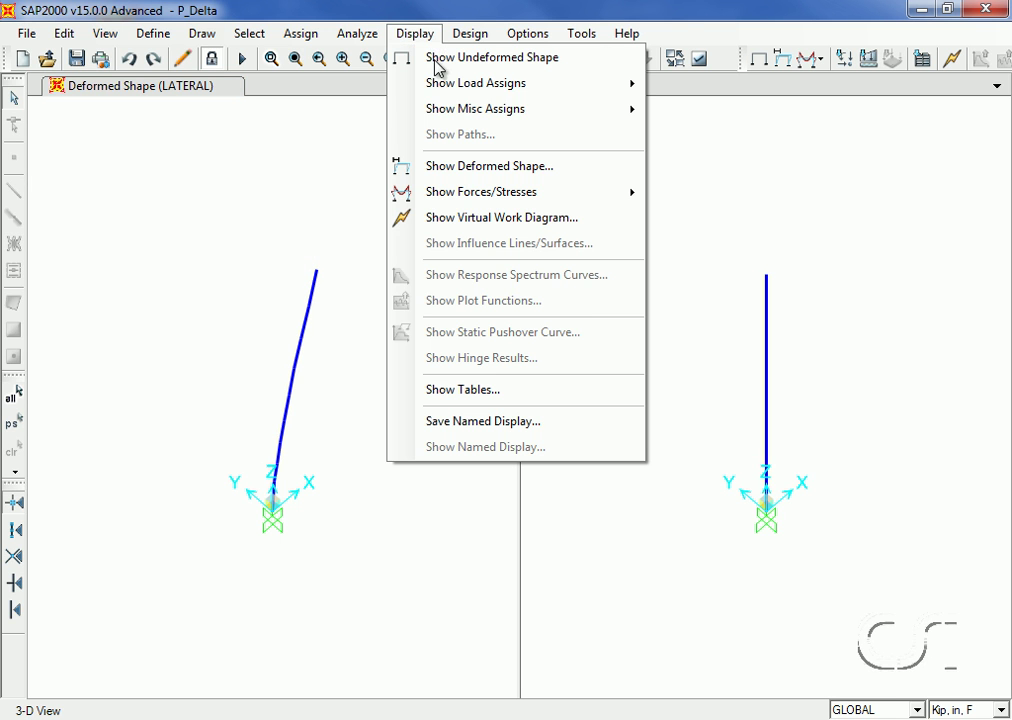
pyautogui.click(466, 168)
pyautogui.click(530, 151)
pyautogui.click(533, 205)
pyautogui.click(611, 367)
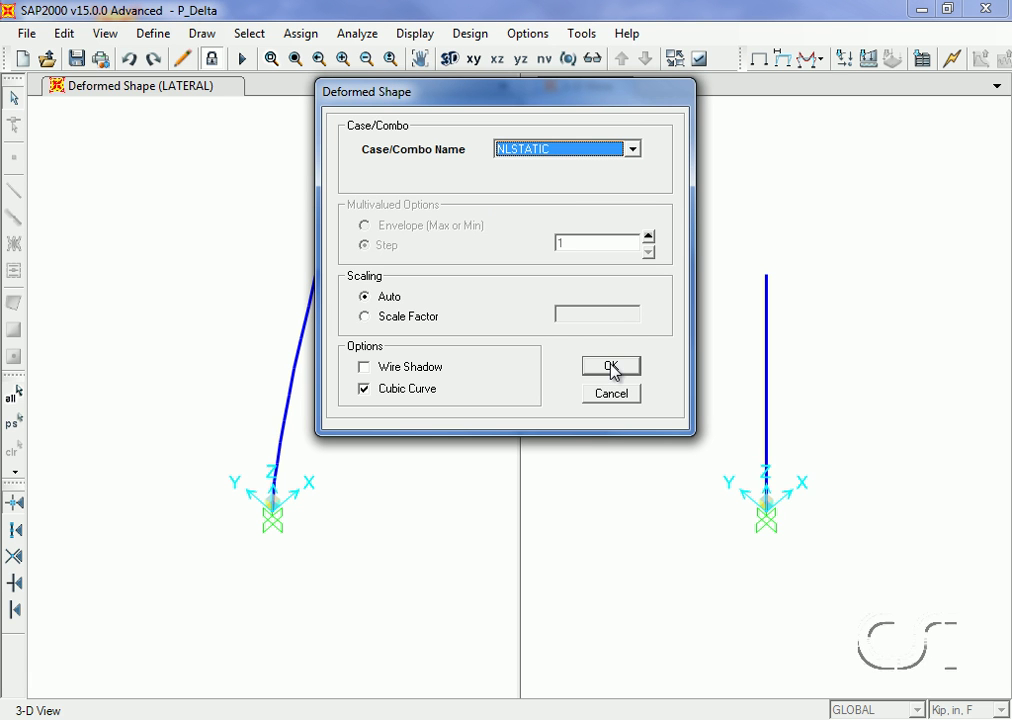
pyautogui.rightClick(813, 272)
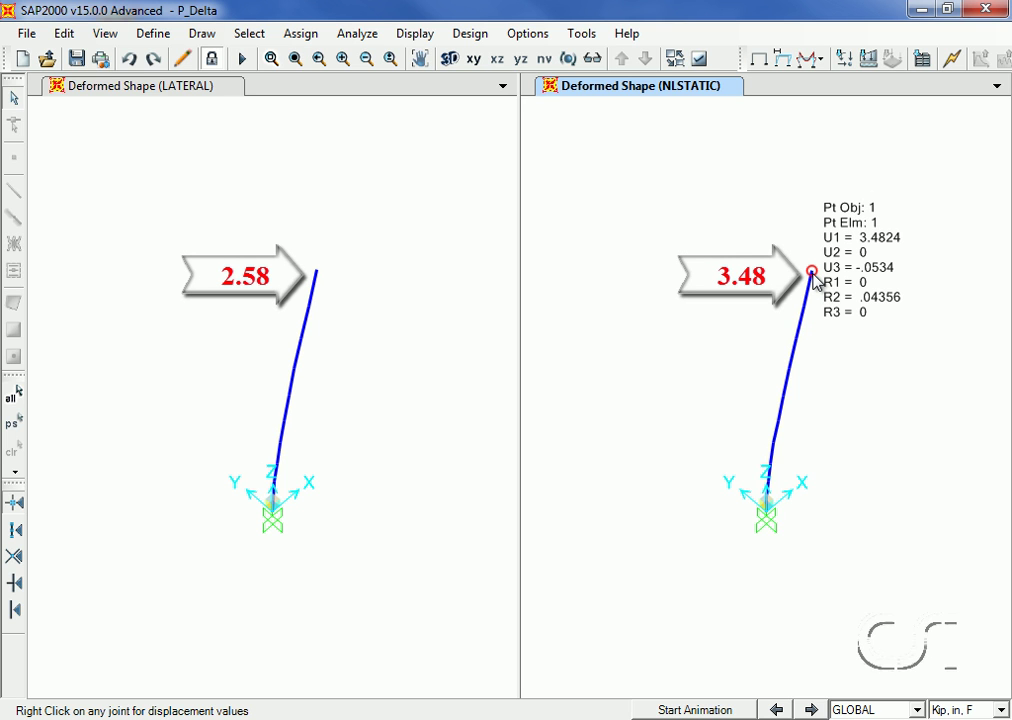
pyautogui.click(435, 198)
pyautogui.click(415, 35)
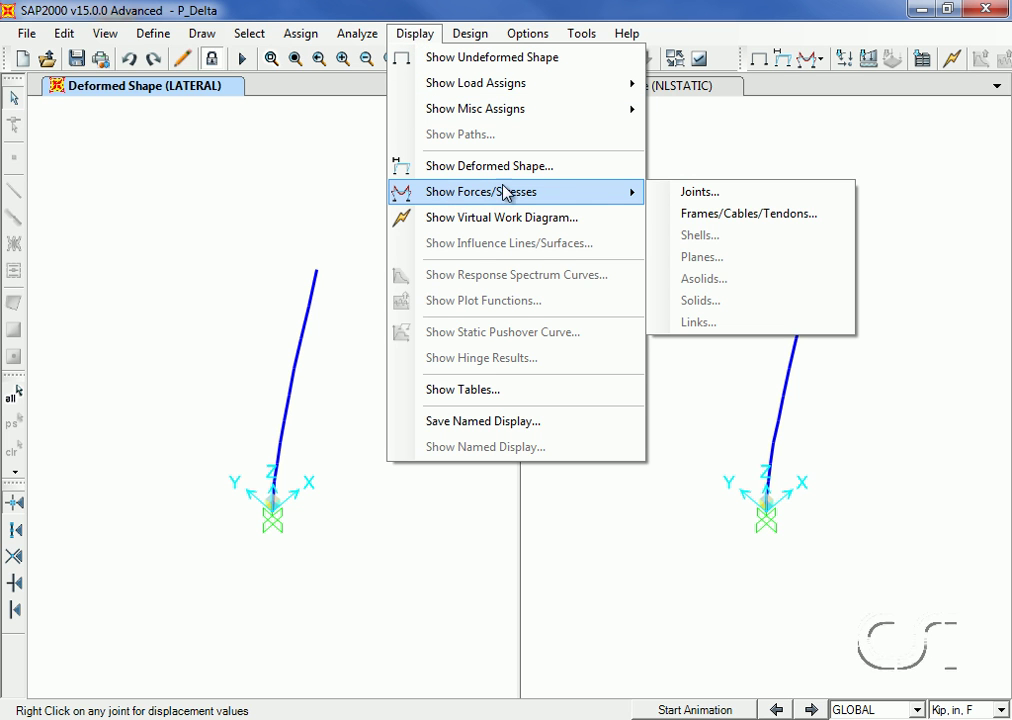
# Step: Draw the LATERAL Moment 3-3 diagram and check the column's 1200 kip-in base moment in detail
pyautogui.click(719, 218)
pyautogui.click(611, 229)
pyautogui.click(569, 271)
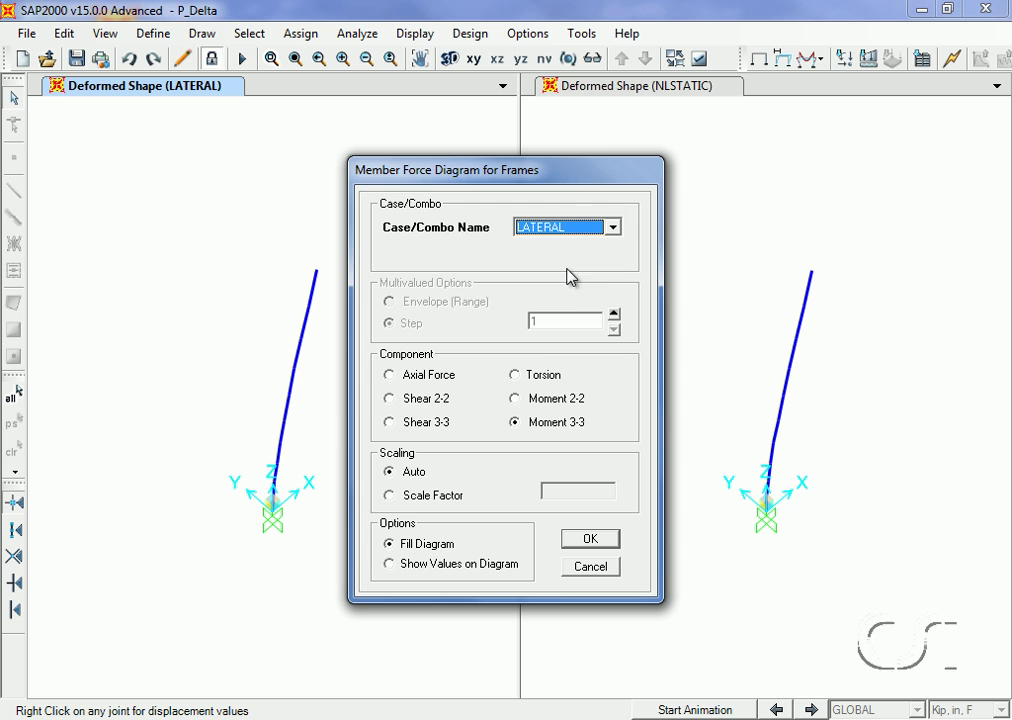
pyautogui.click(591, 540)
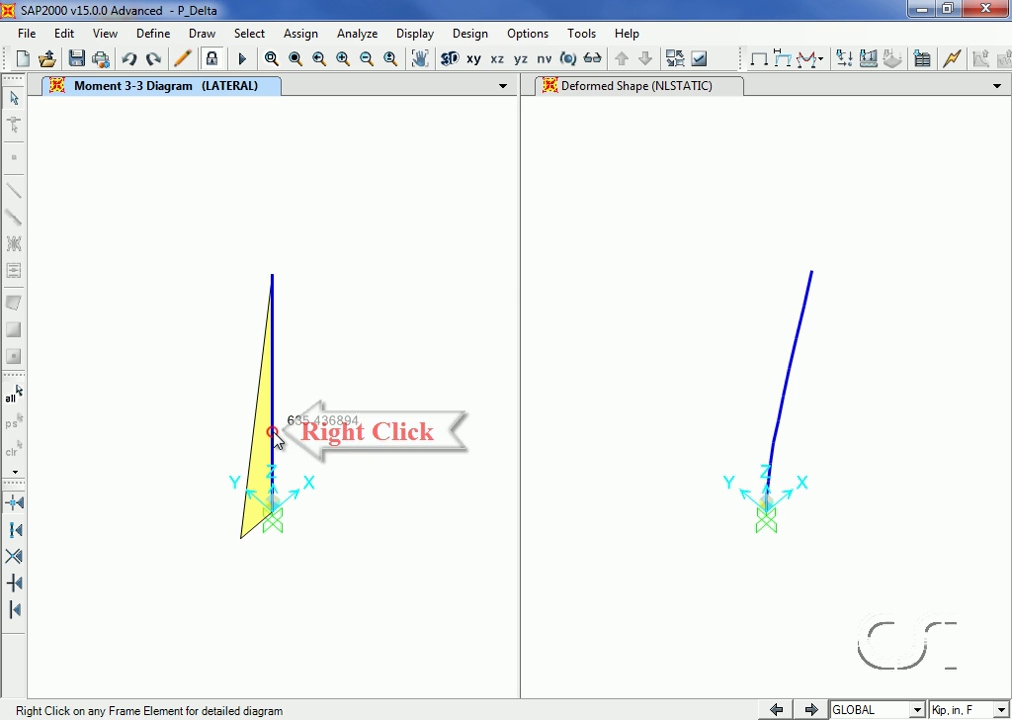
pyautogui.rightClick(274, 436)
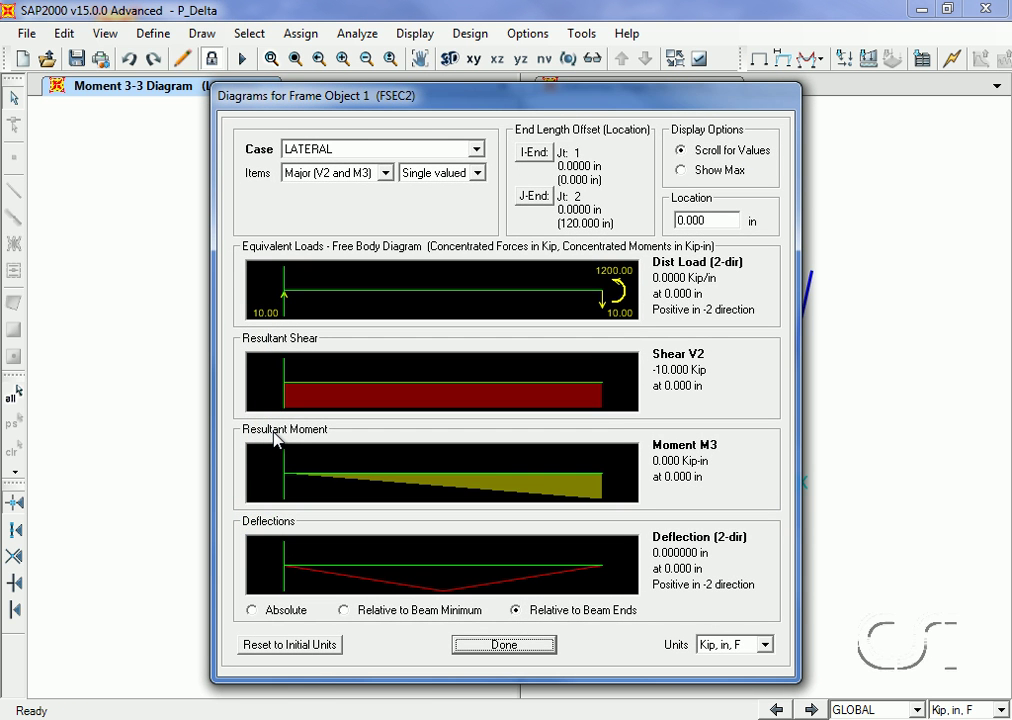
pyautogui.moveTo(283, 461)
pyautogui.mouseDown()
pyautogui.moveTo(547, 485)
pyautogui.moveTo(605, 501)
pyautogui.mouseUp()
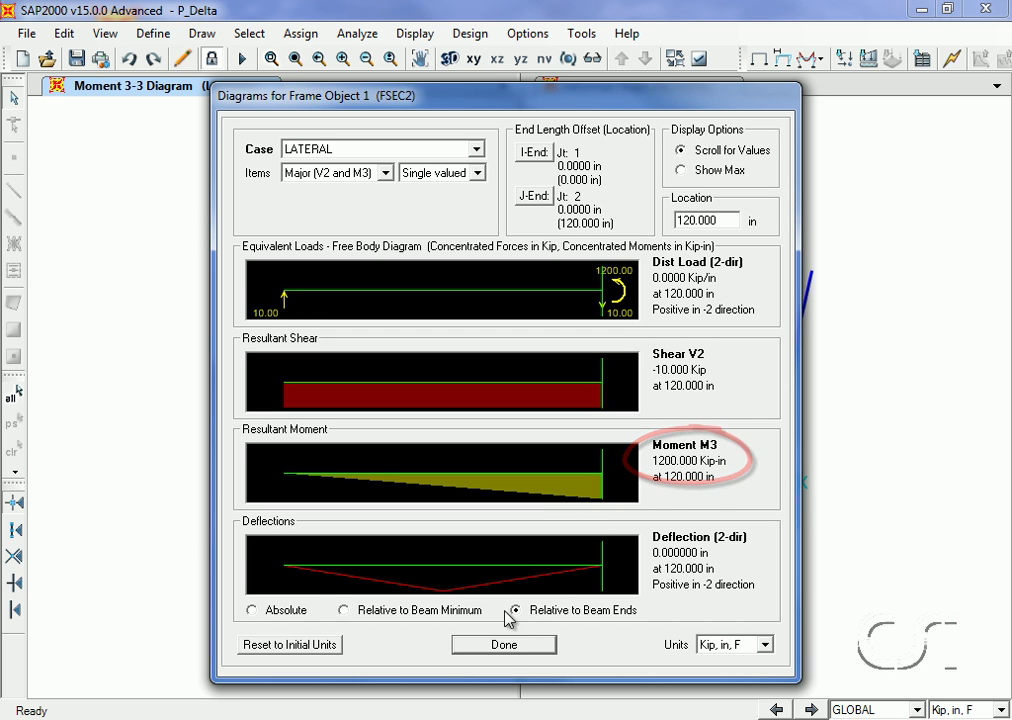
pyautogui.click(504, 645)
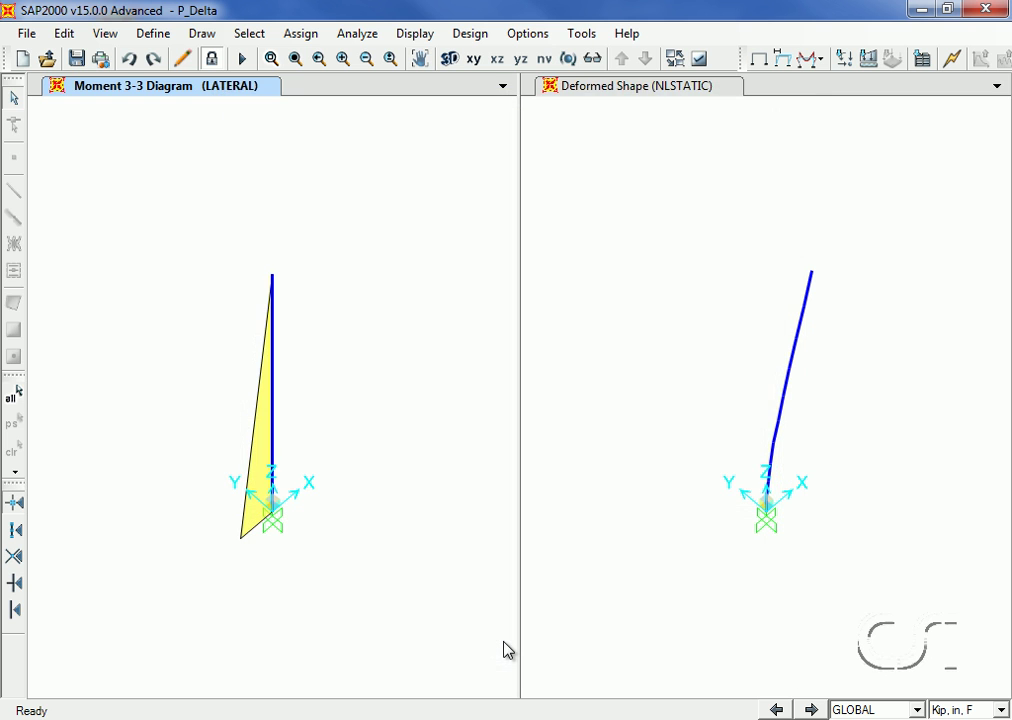
# Step: Draw the NLSTATIC Moment 3-3 diagram in the other view and check its 1548.146 kip-in base moment
pyautogui.click(593, 502)
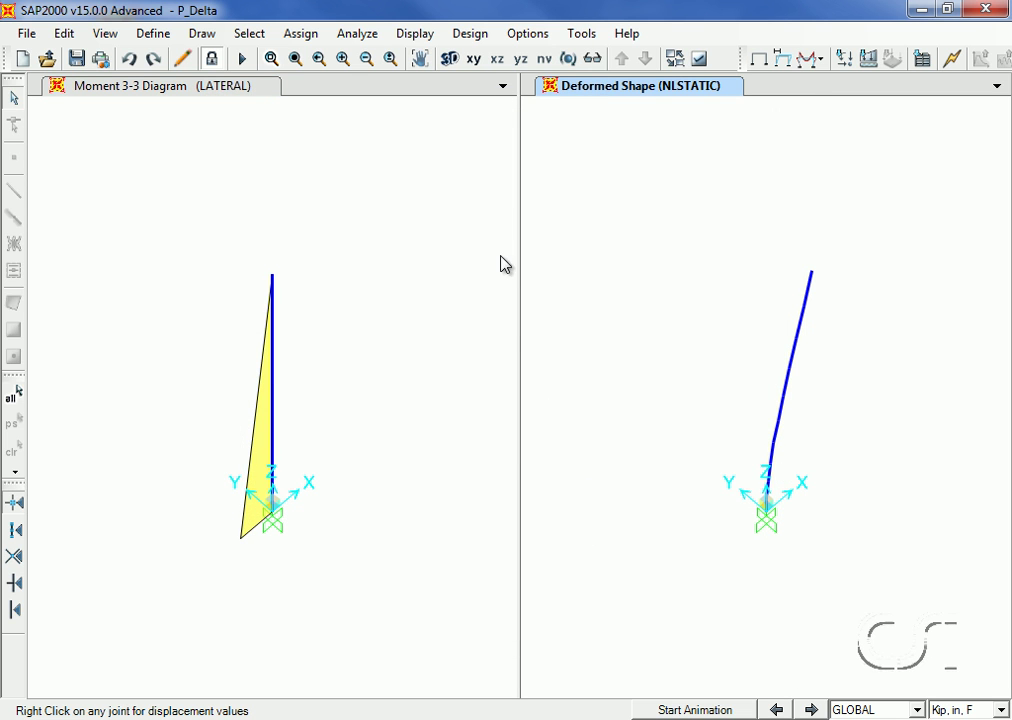
pyautogui.click(425, 40)
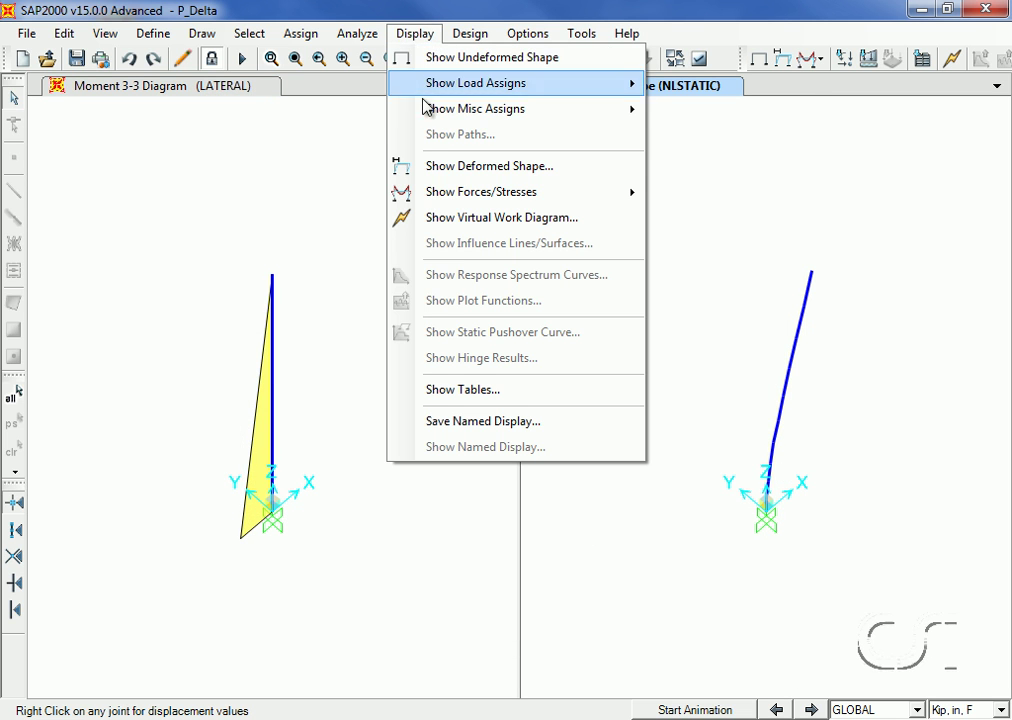
pyautogui.moveTo(443, 193)
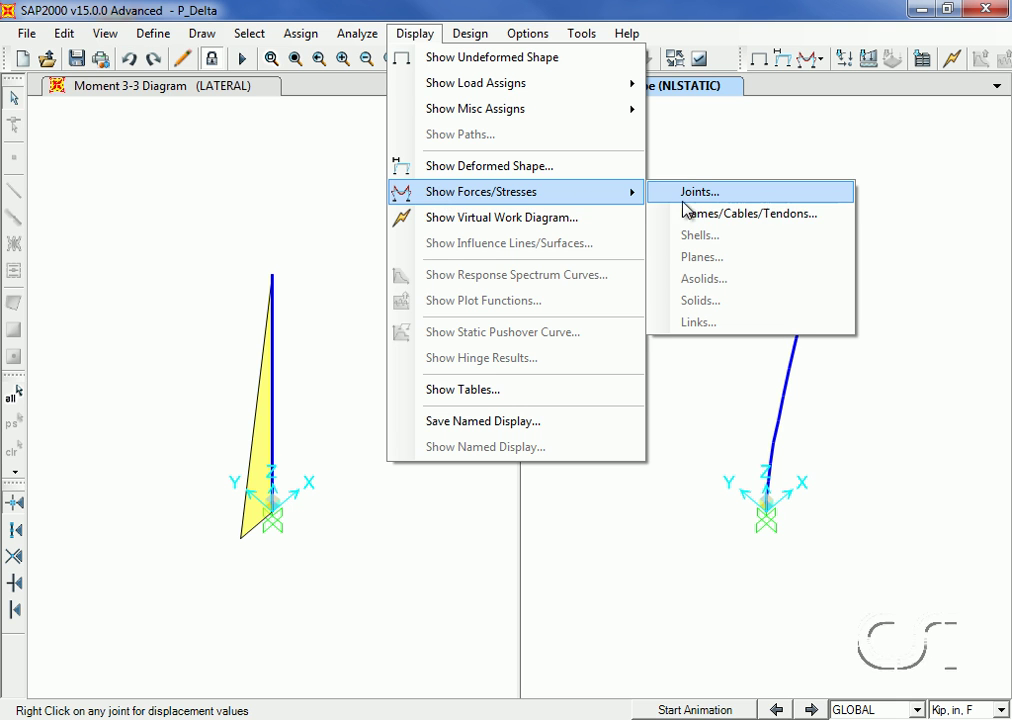
pyautogui.click(714, 218)
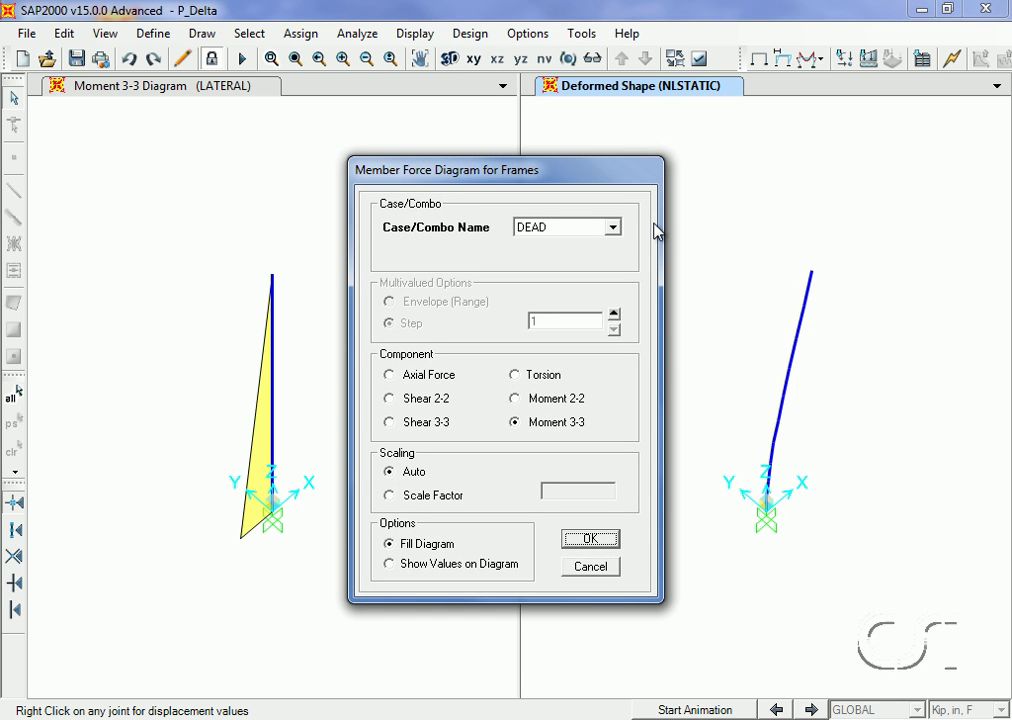
pyautogui.click(614, 230)
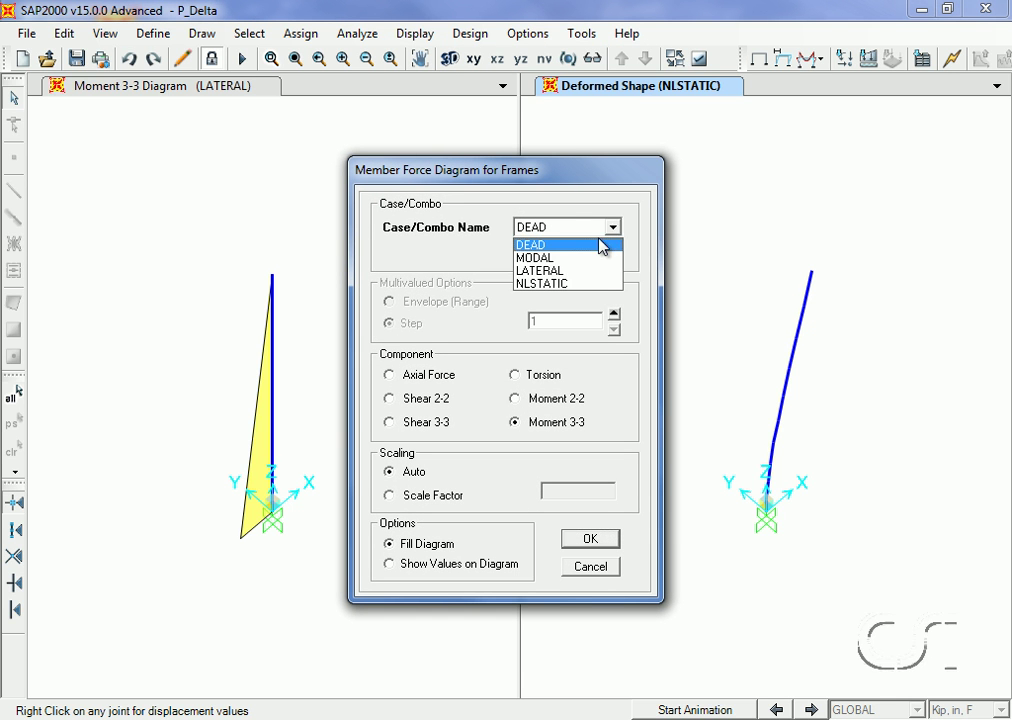
pyautogui.click(567, 285)
pyautogui.click(590, 539)
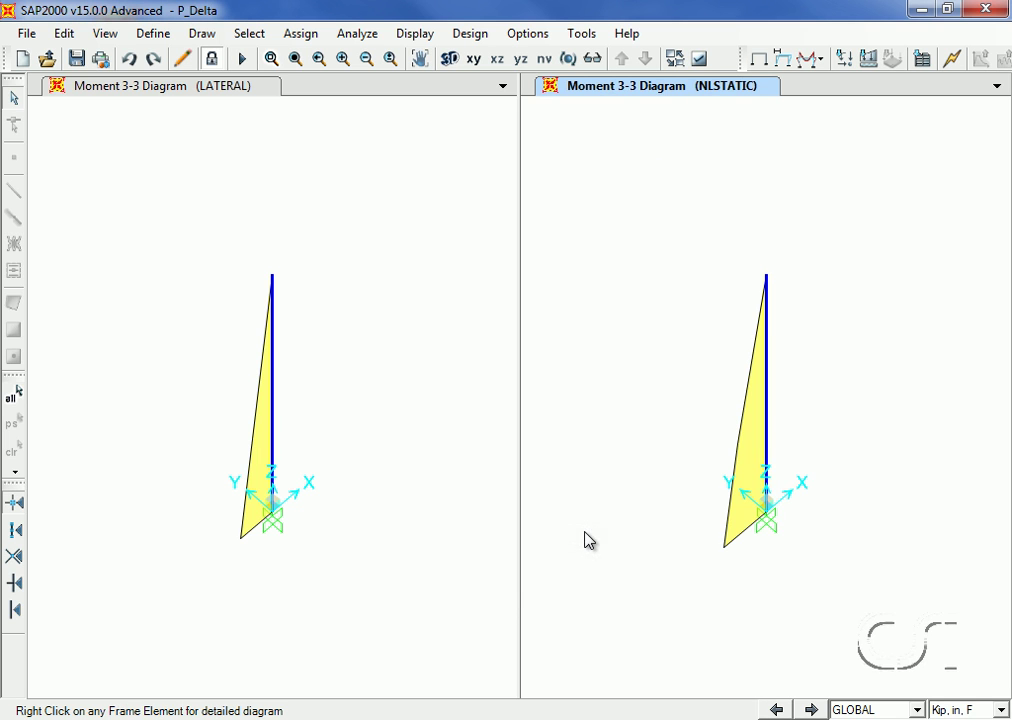
pyautogui.rightClick(766, 440)
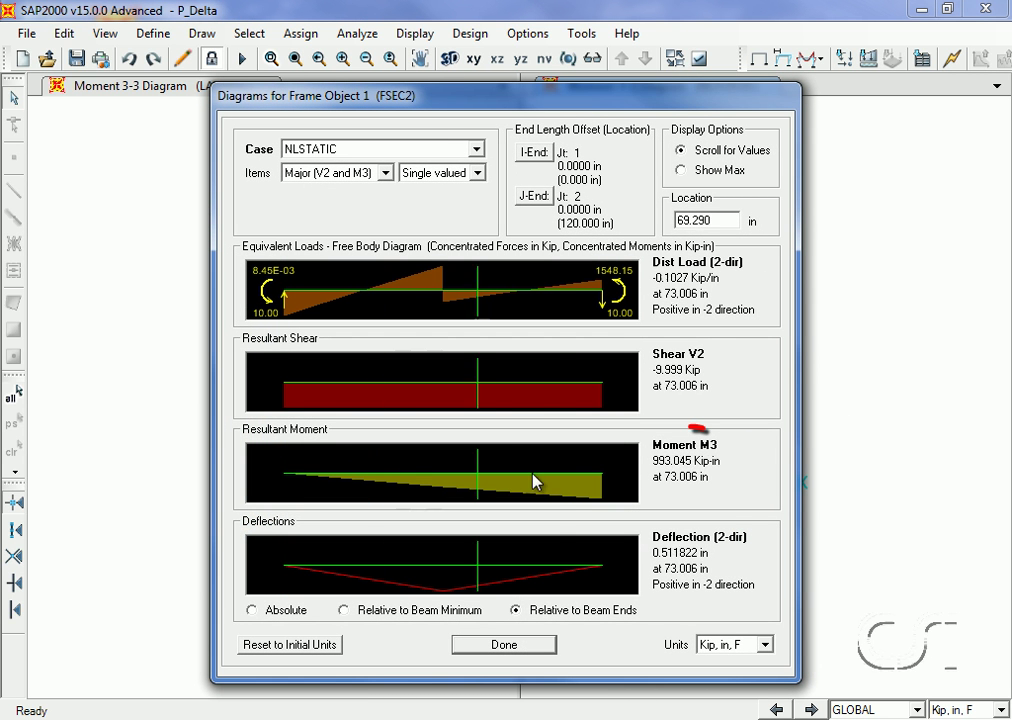
pyautogui.moveTo(604, 476)
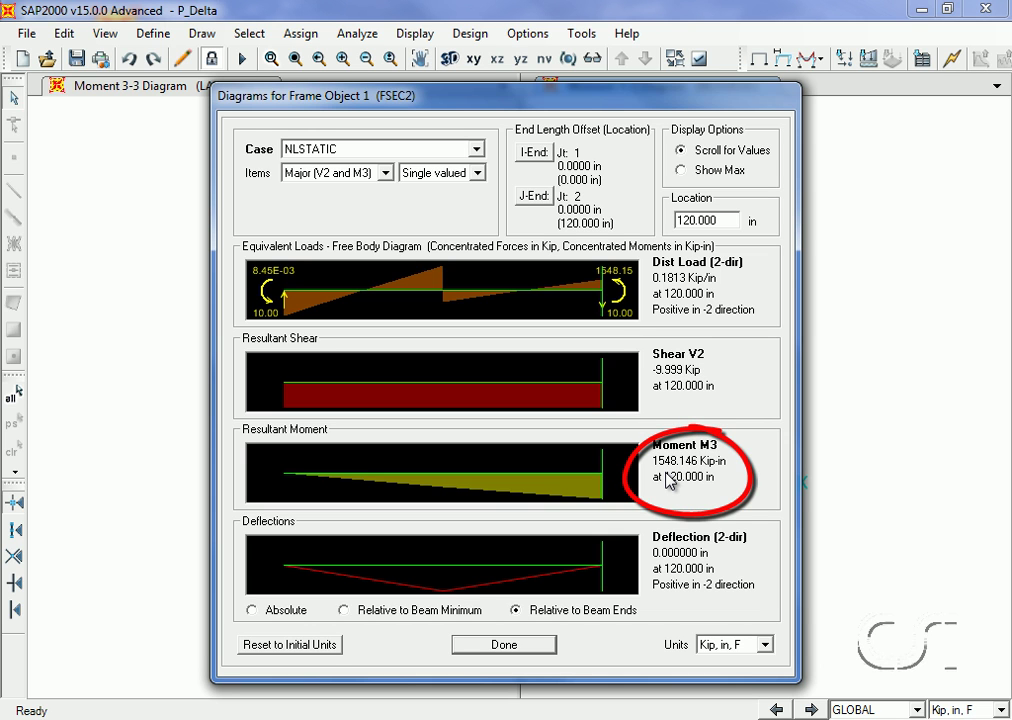
pyautogui.click(505, 645)
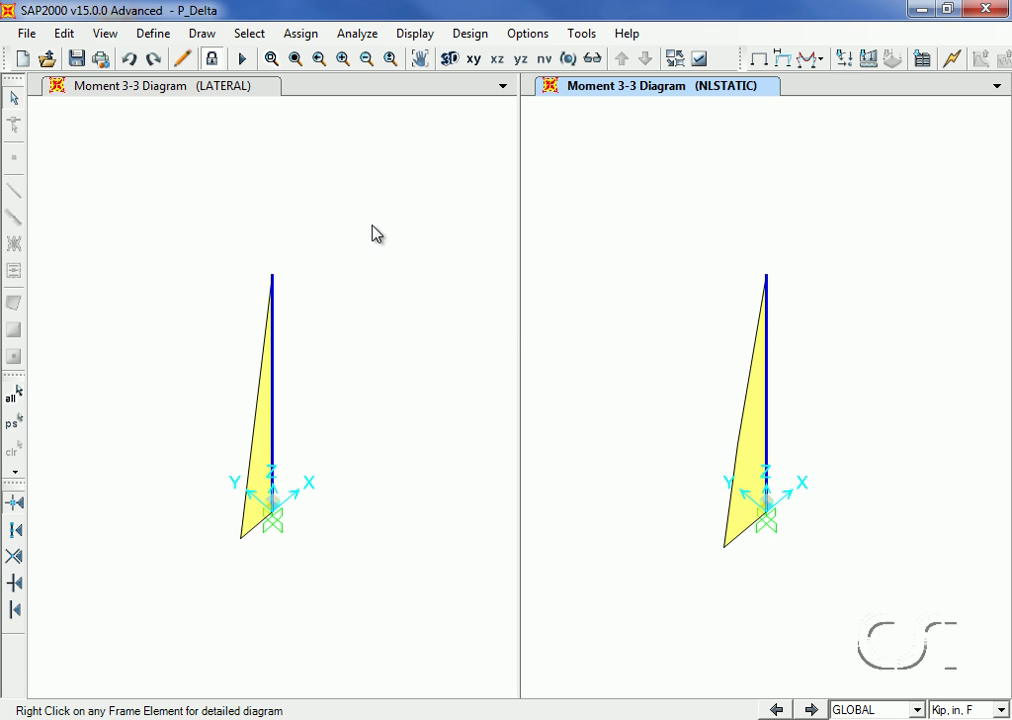
# Step: Unlock the model, discarding results, and start a new load case named PDELTA
pyautogui.click(216, 60)
pyautogui.click(526, 444)
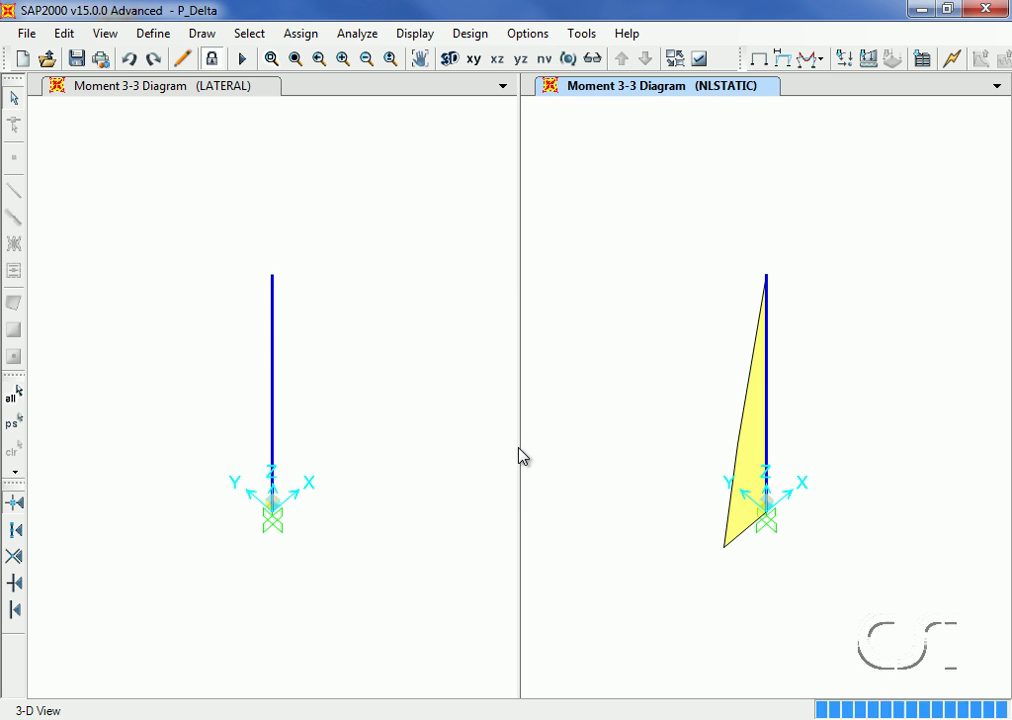
pyautogui.click(158, 36)
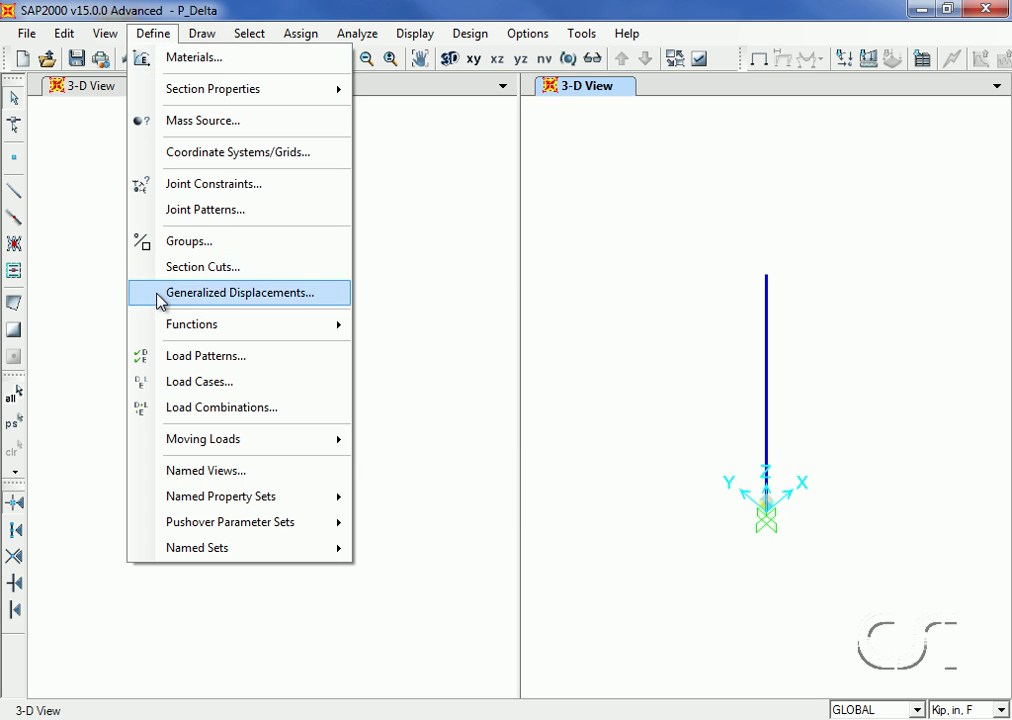
pyautogui.click(205, 384)
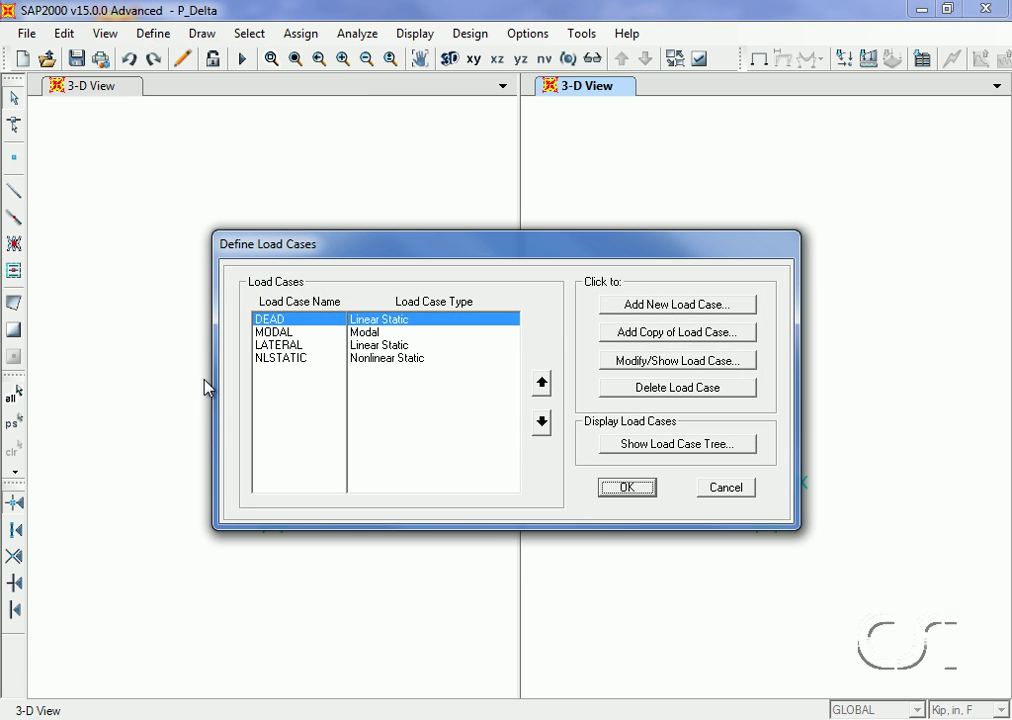
pyautogui.click(648, 308)
pyautogui.doubleClick(287, 241)
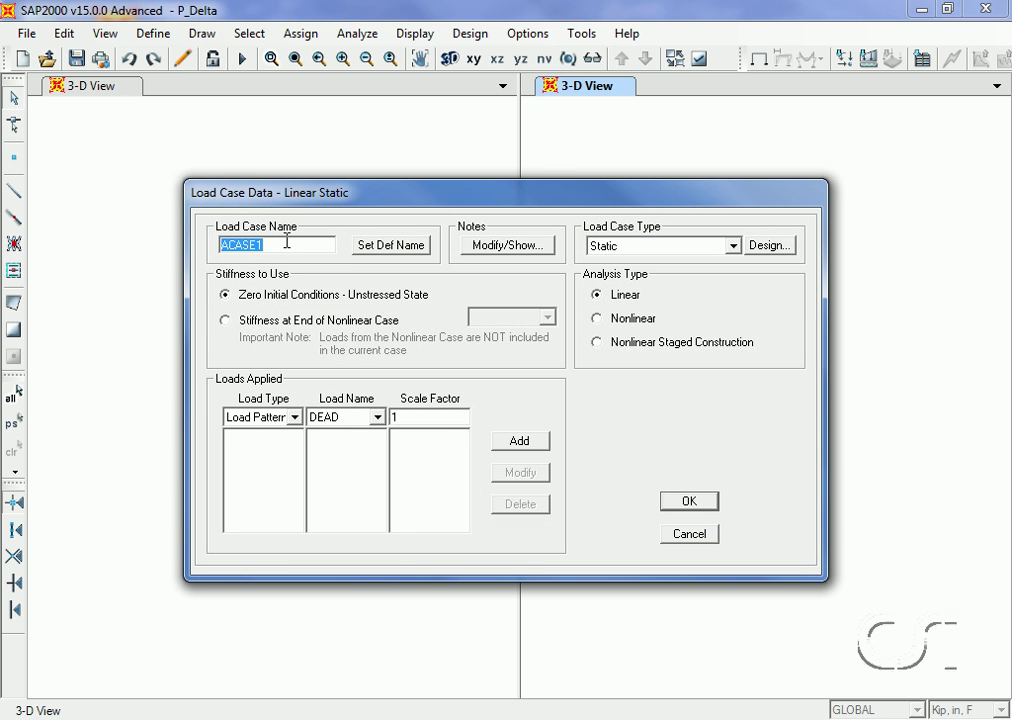
pyautogui.write('PDELTA')
# Step: Make PDELTA a nonlinear static case with P-Delta, applying DEAD at scale 1, and save it
pyautogui.click(634, 246)
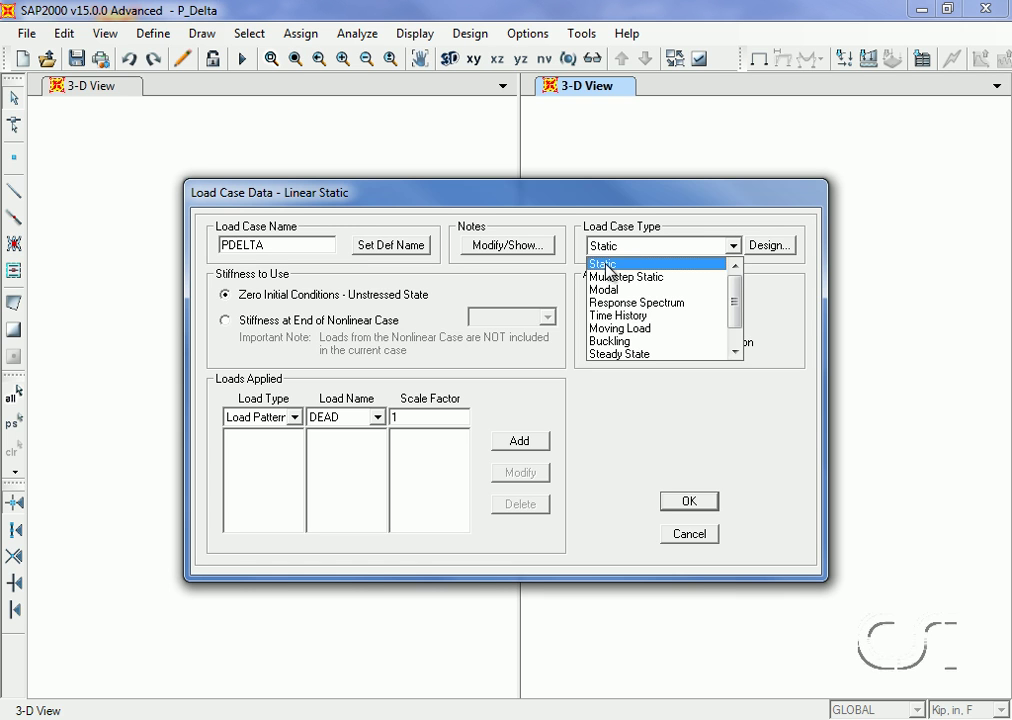
pyautogui.click(606, 264)
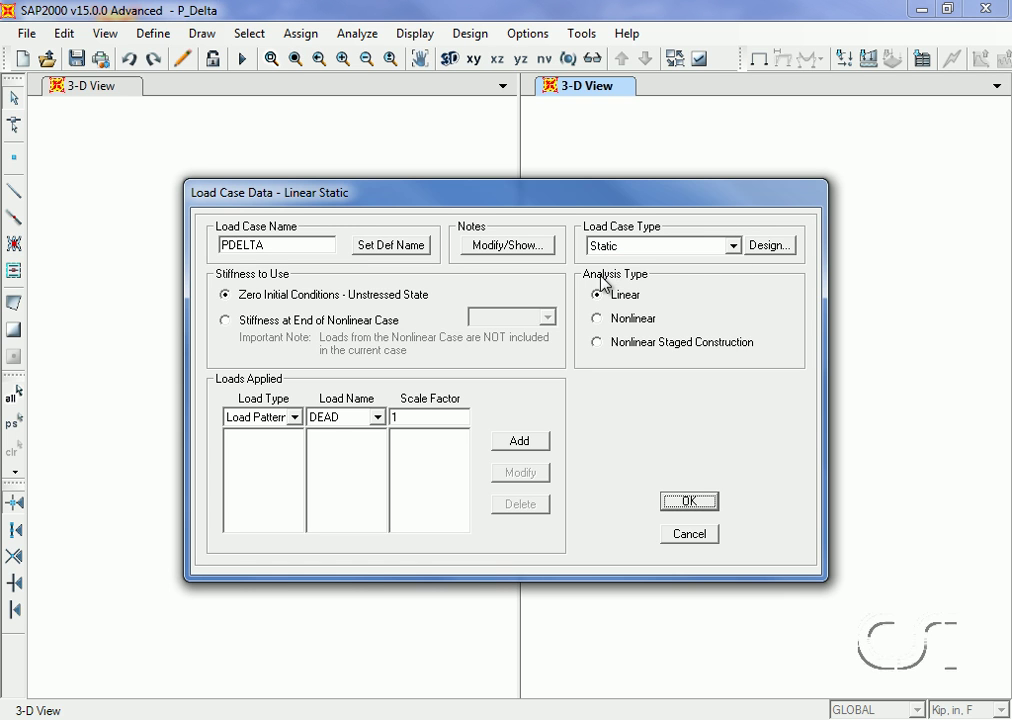
pyautogui.click(599, 320)
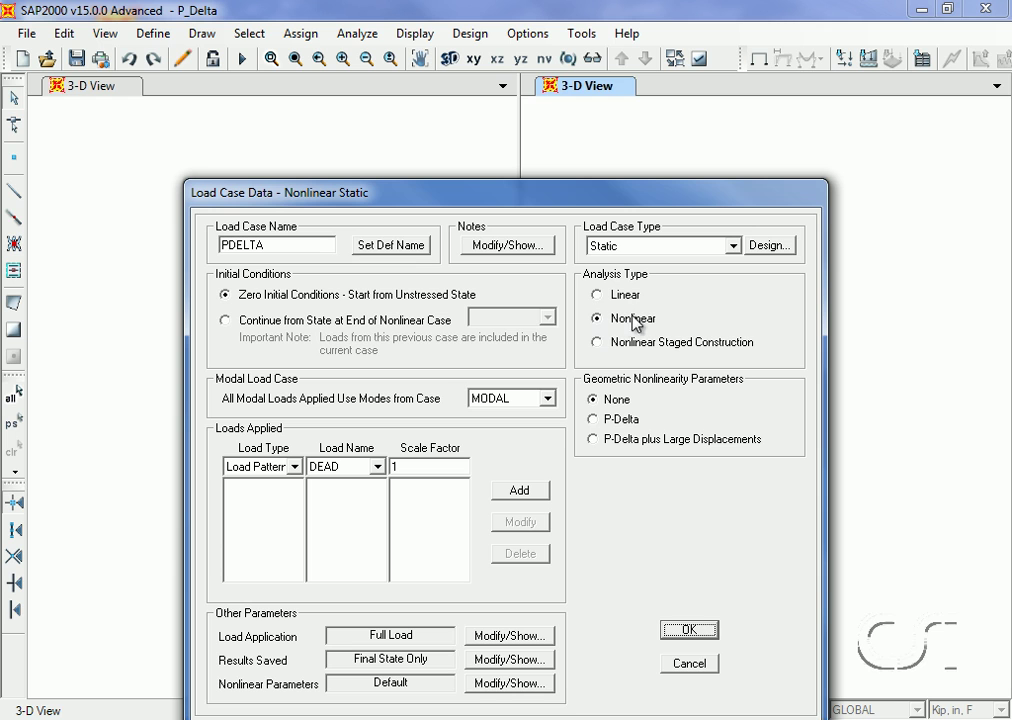
pyautogui.click(594, 419)
pyautogui.click(510, 494)
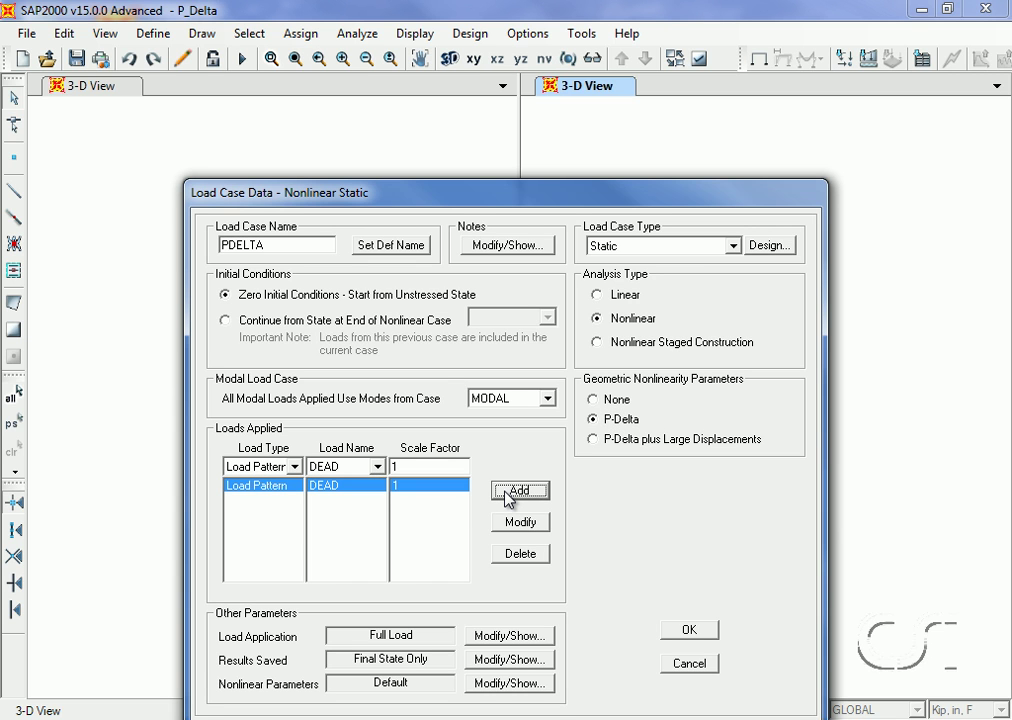
pyautogui.click(685, 633)
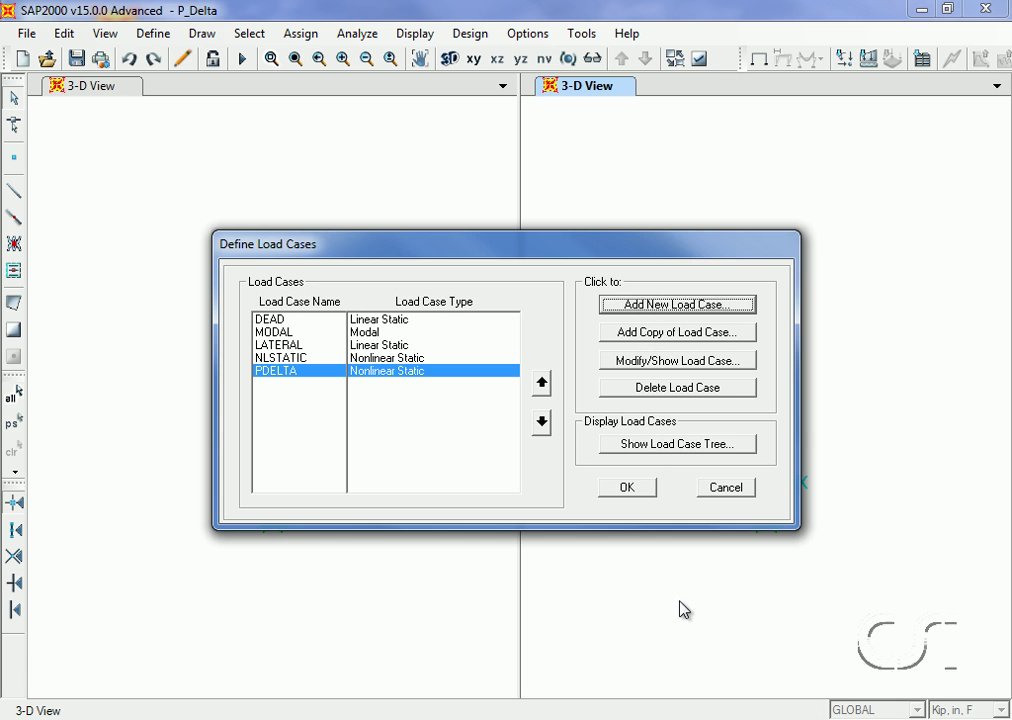
pyautogui.click(627, 488)
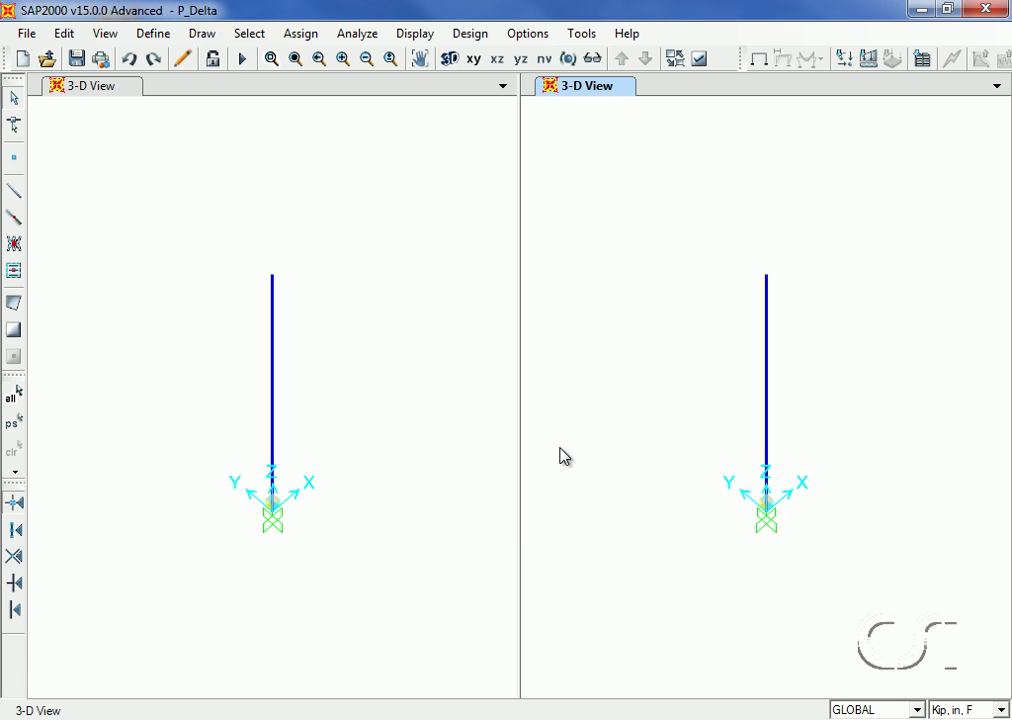
# Step: Add a new load case LINSTATIC using the stiffness at the end of the PDELTA case
pyautogui.click(152, 34)
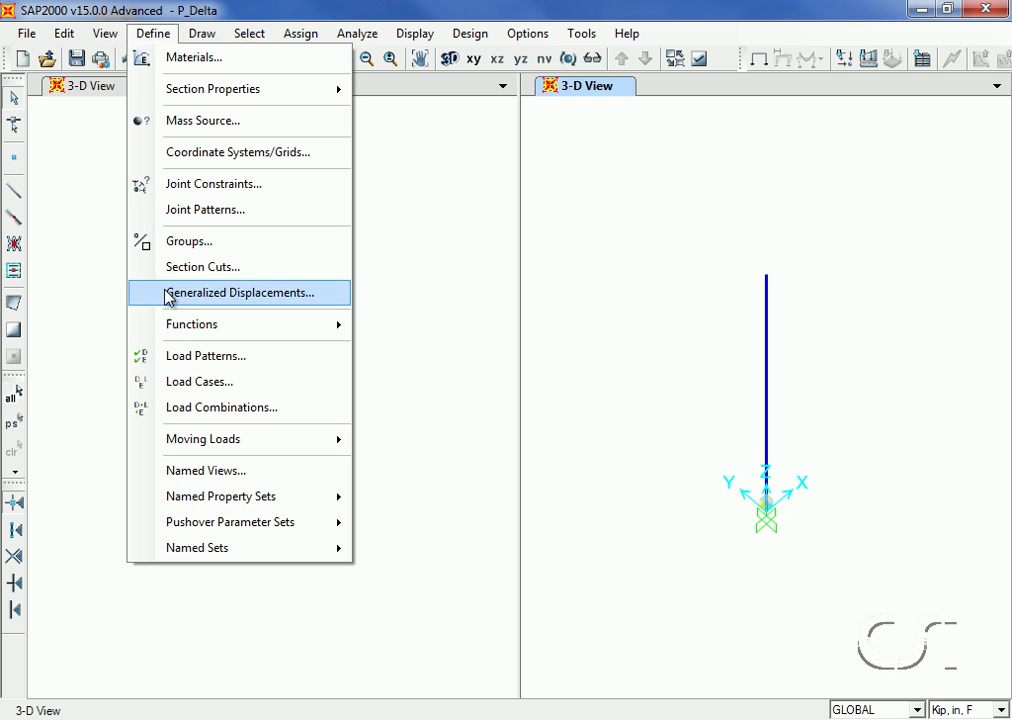
pyautogui.click(178, 384)
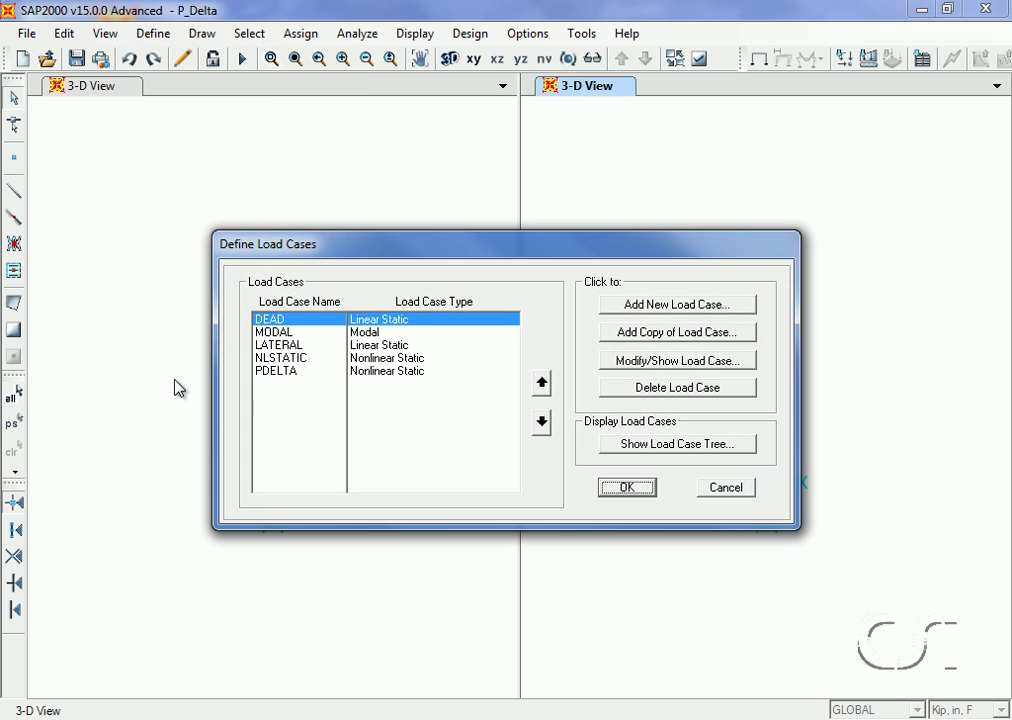
pyautogui.click(636, 313)
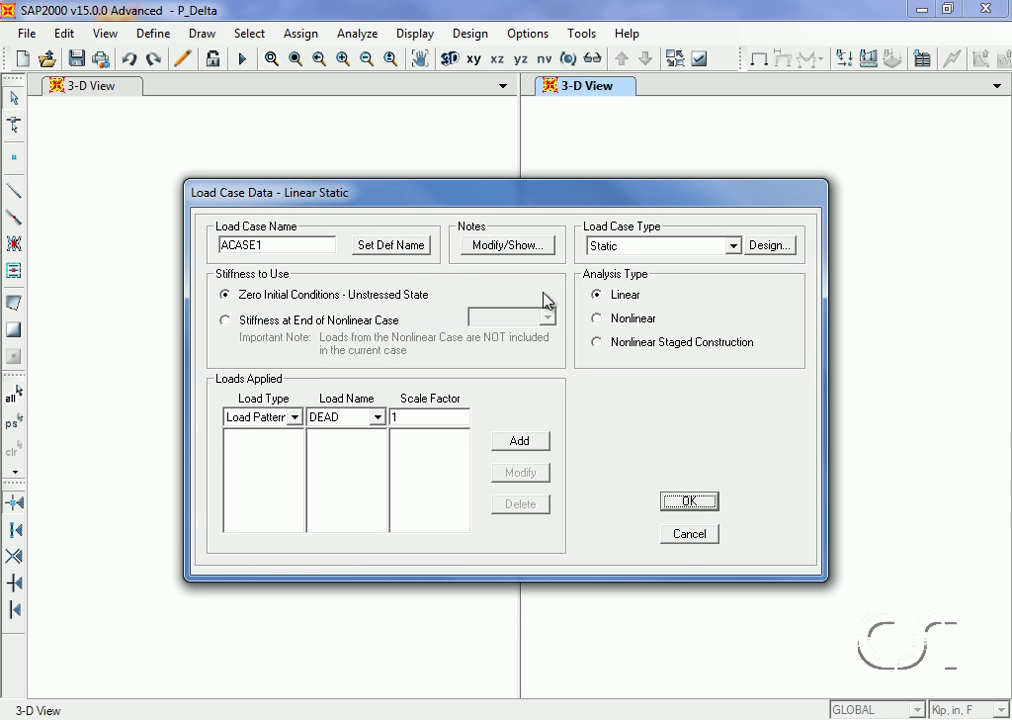
pyautogui.doubleClick(309, 241)
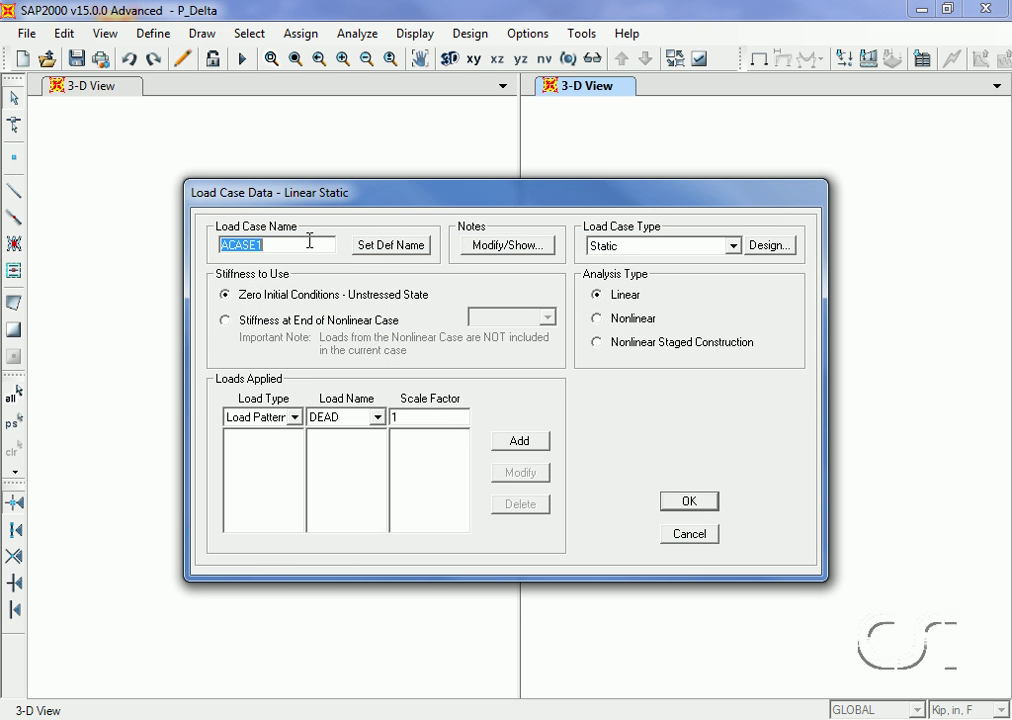
pyautogui.write('LINSTATIC')
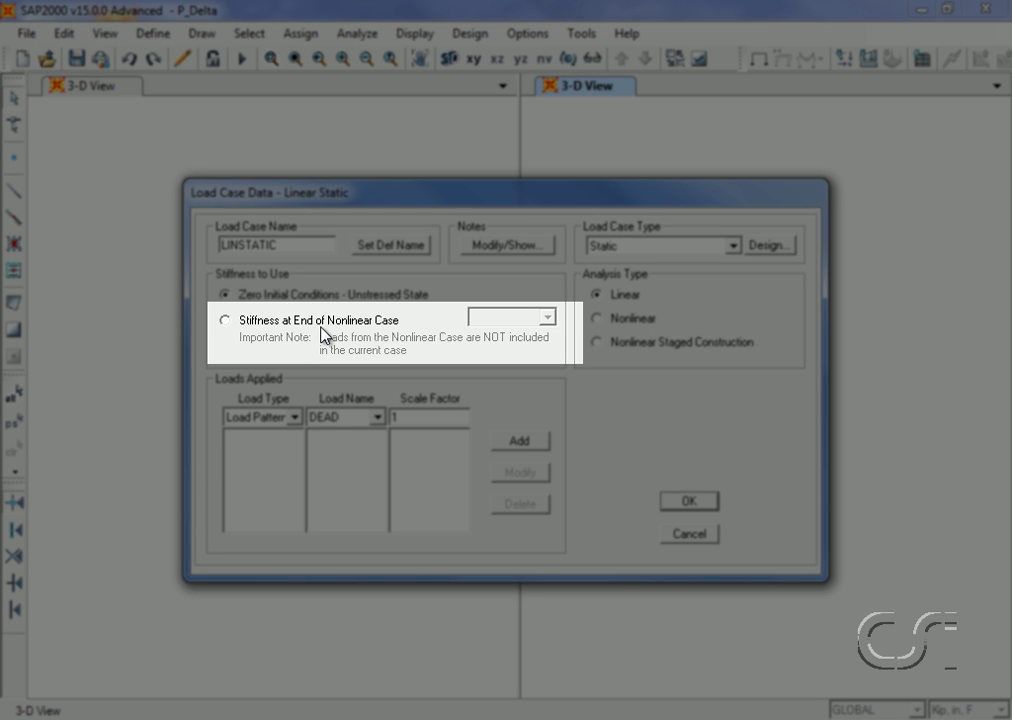
pyautogui.click(225, 321)
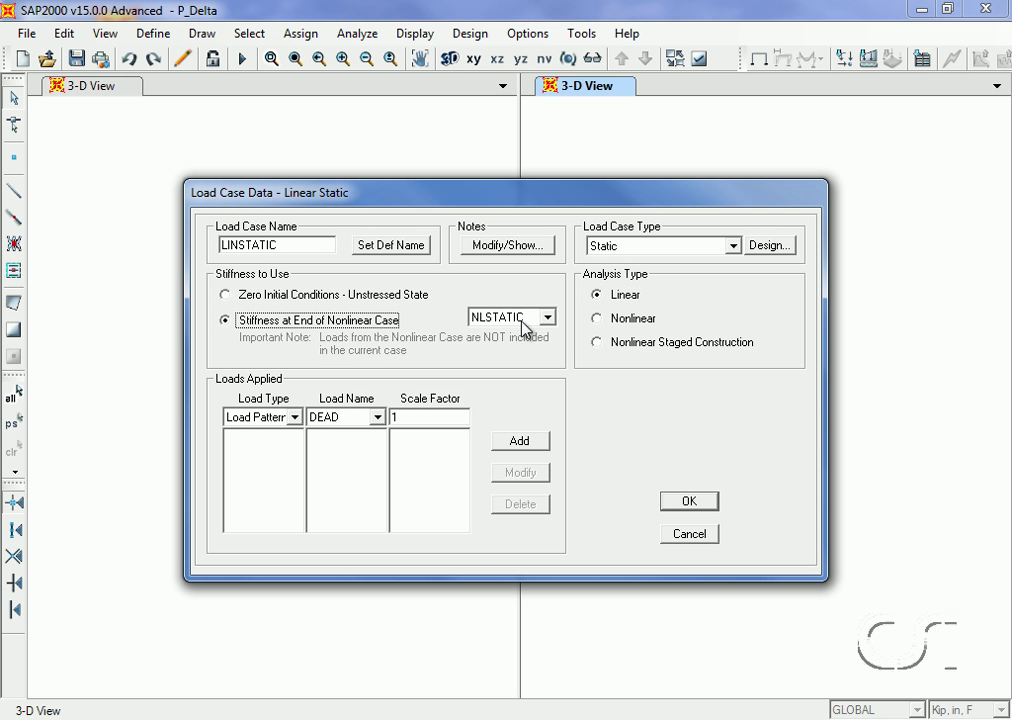
pyautogui.click(522, 320)
pyautogui.click(517, 348)
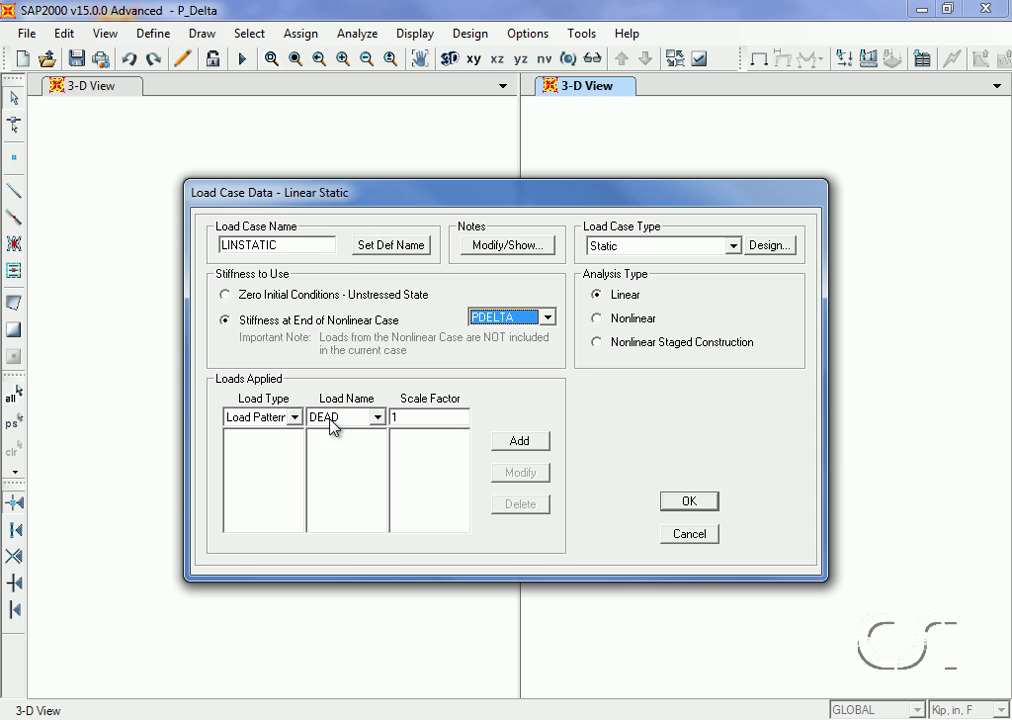
# Step: Apply DEAD and LATERAL at scale 1 to LINSTATIC and save the case
pyautogui.click(505, 441)
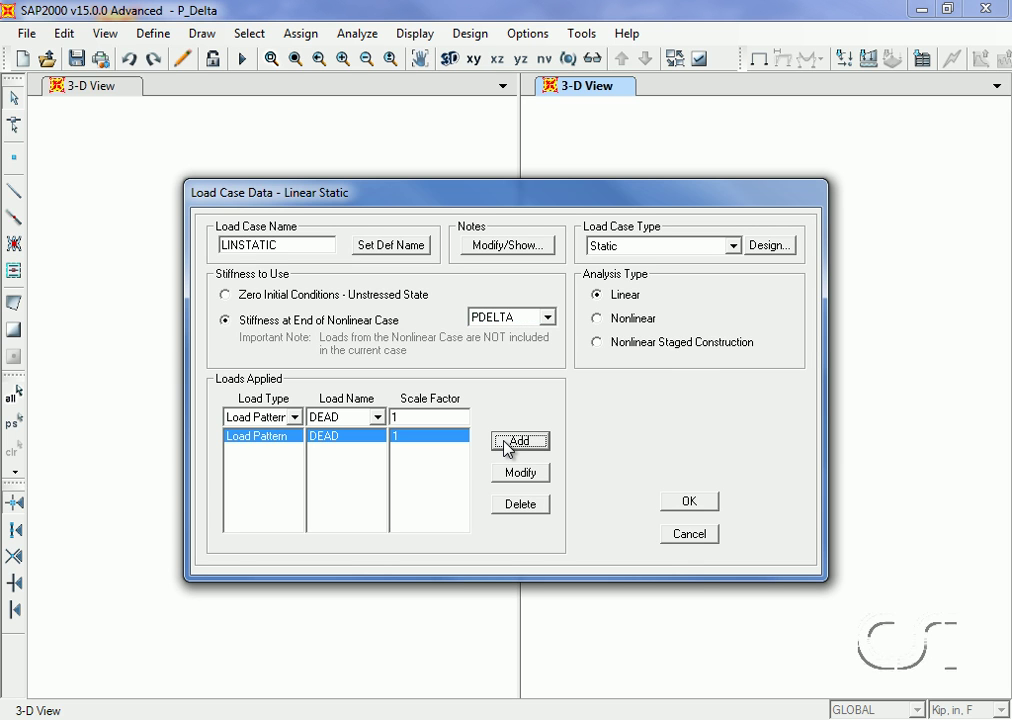
pyautogui.click(378, 417)
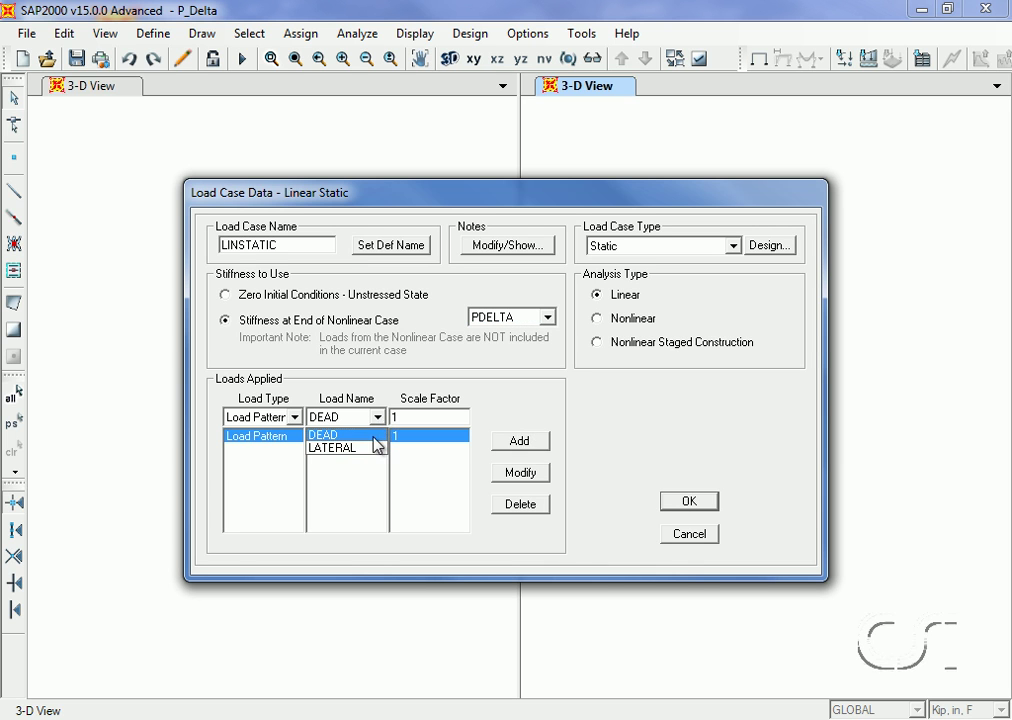
pyautogui.click(372, 448)
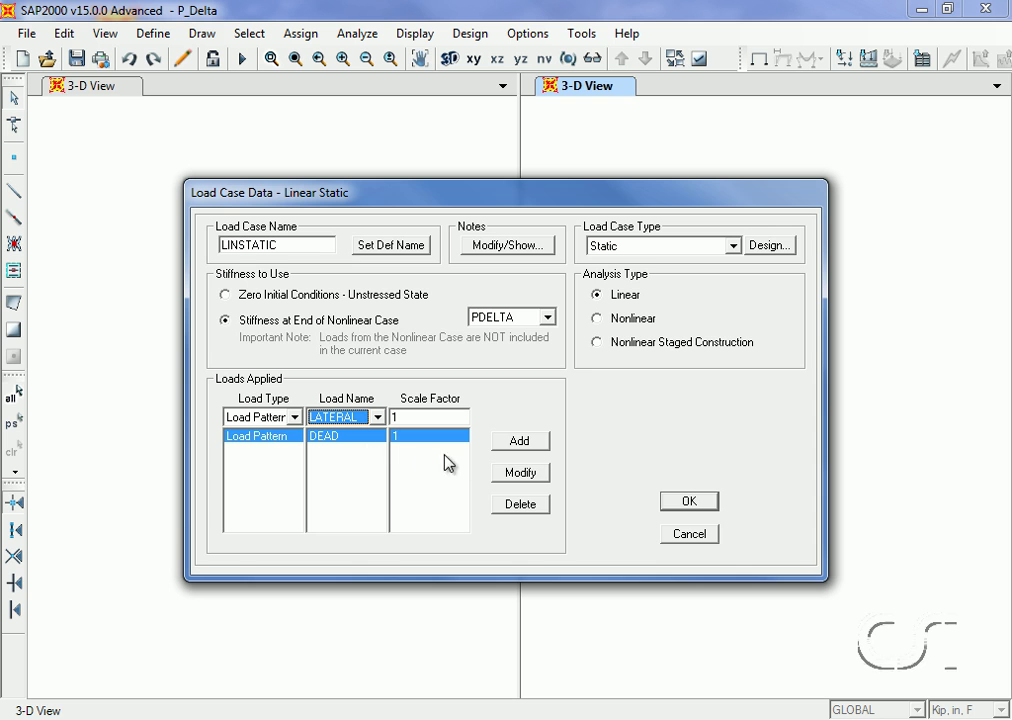
pyautogui.click(518, 446)
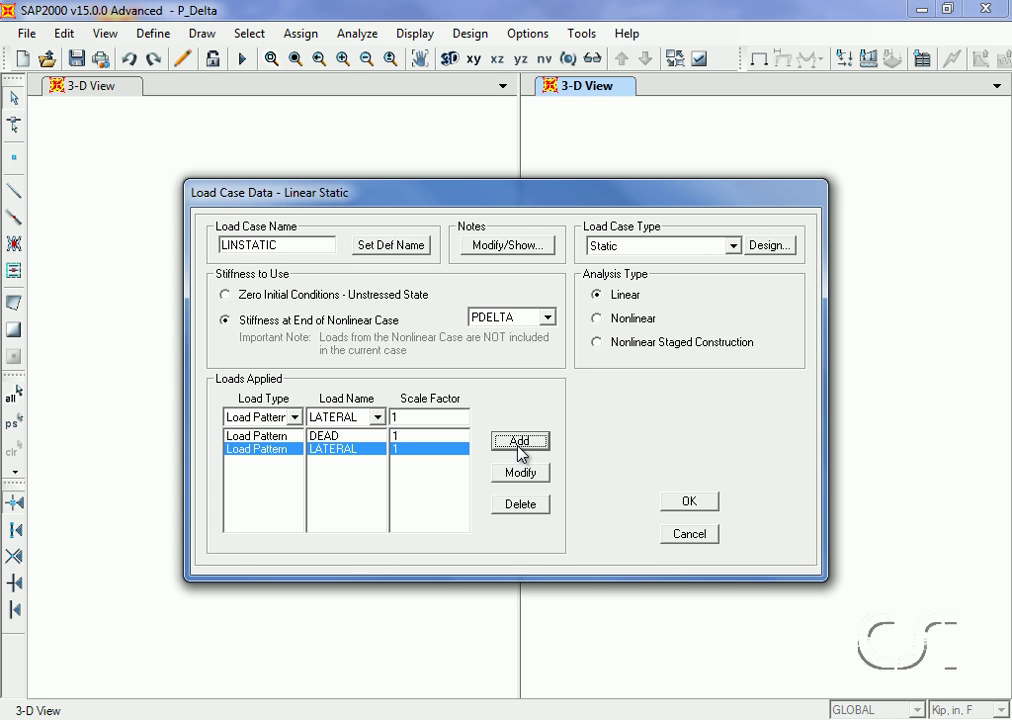
pyautogui.click(699, 506)
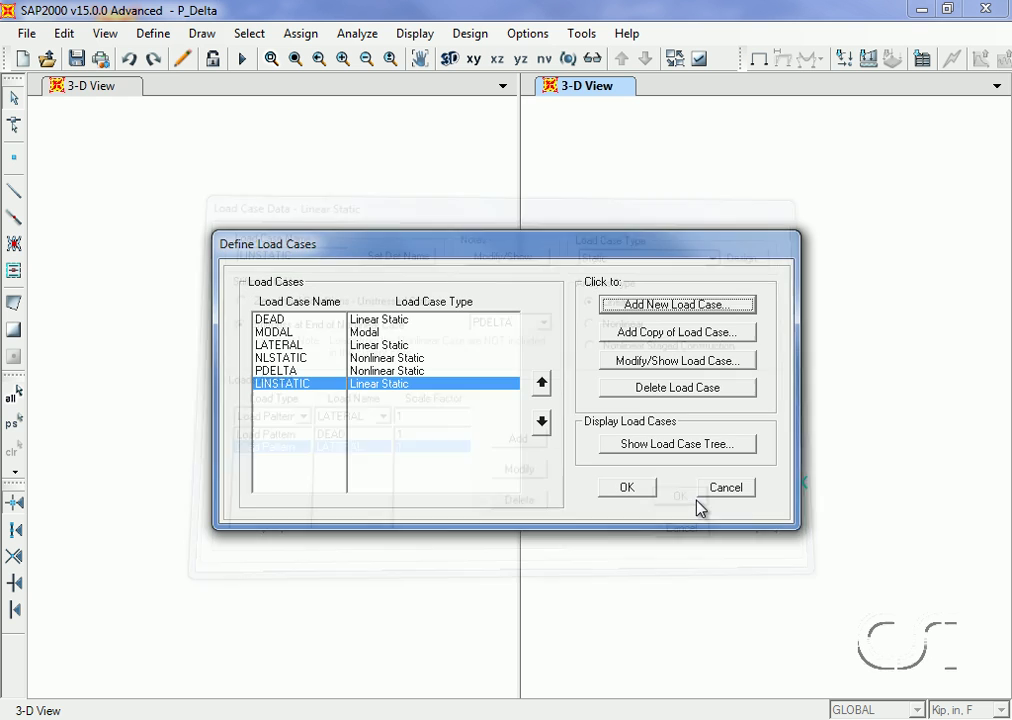
pyautogui.click(628, 490)
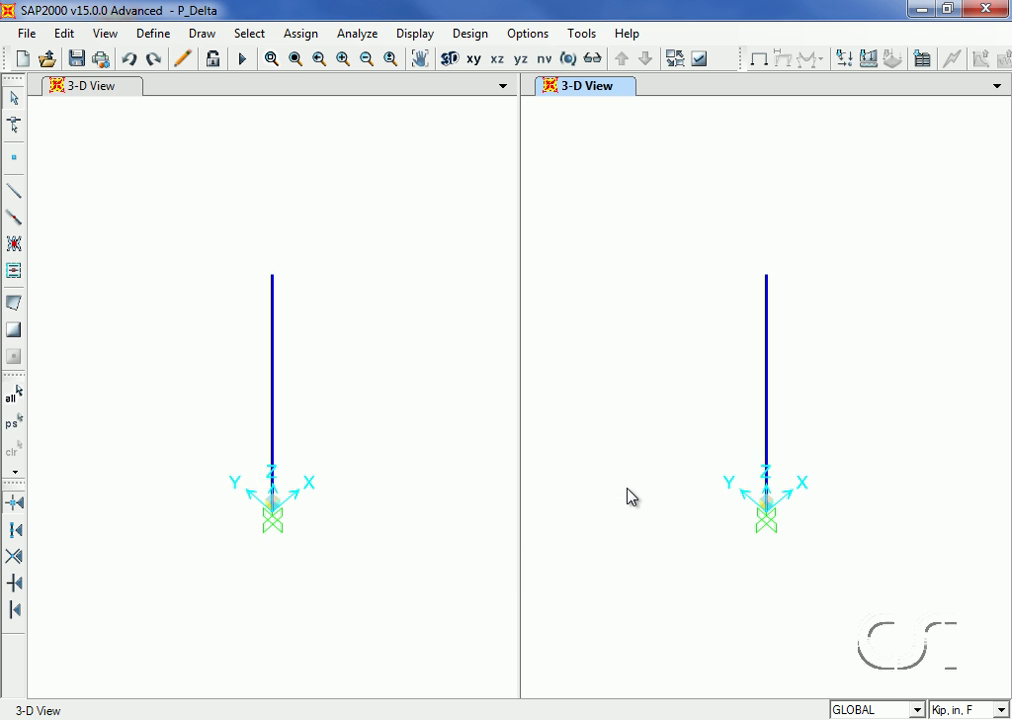
# Step: Run the analysis for all six load cases from the Set Load Cases to Run dialog
pyautogui.click(357, 33)
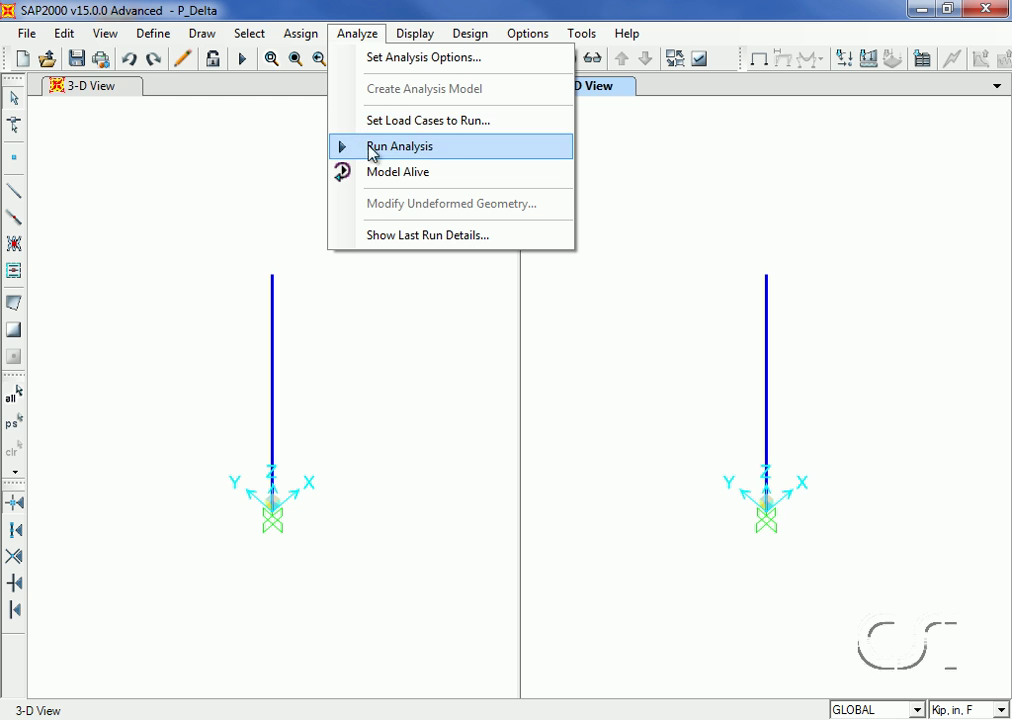
pyautogui.click(437, 150)
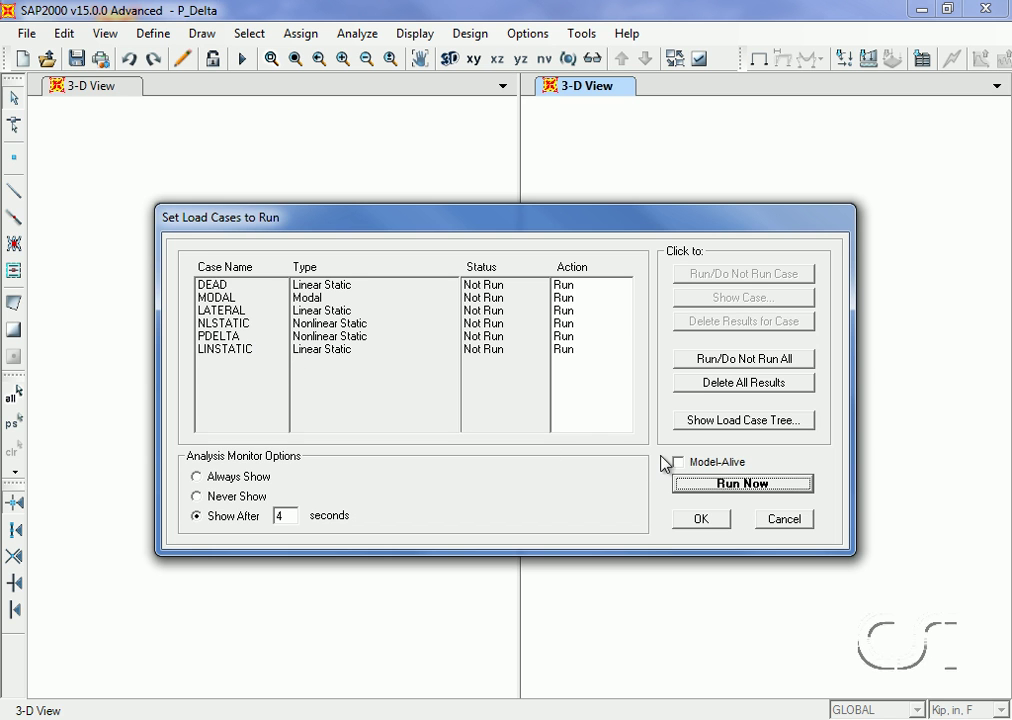
pyautogui.click(758, 484)
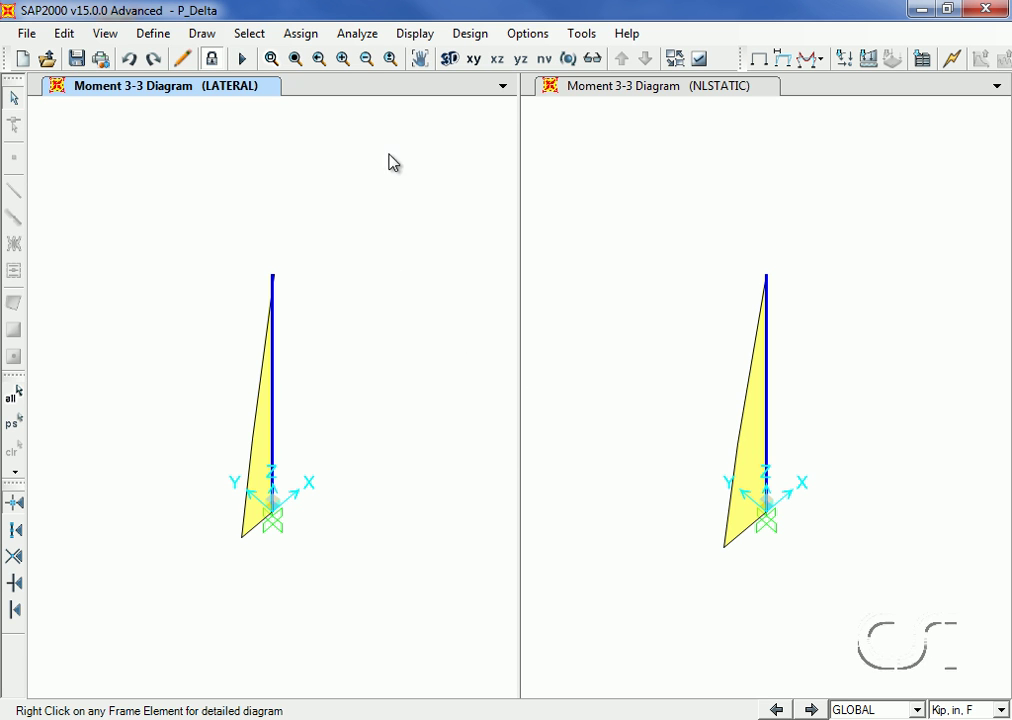
# Step: Show the NLSTATIC deformed shape and read the top joint's 3.4824 in displacement
pyautogui.click(413, 36)
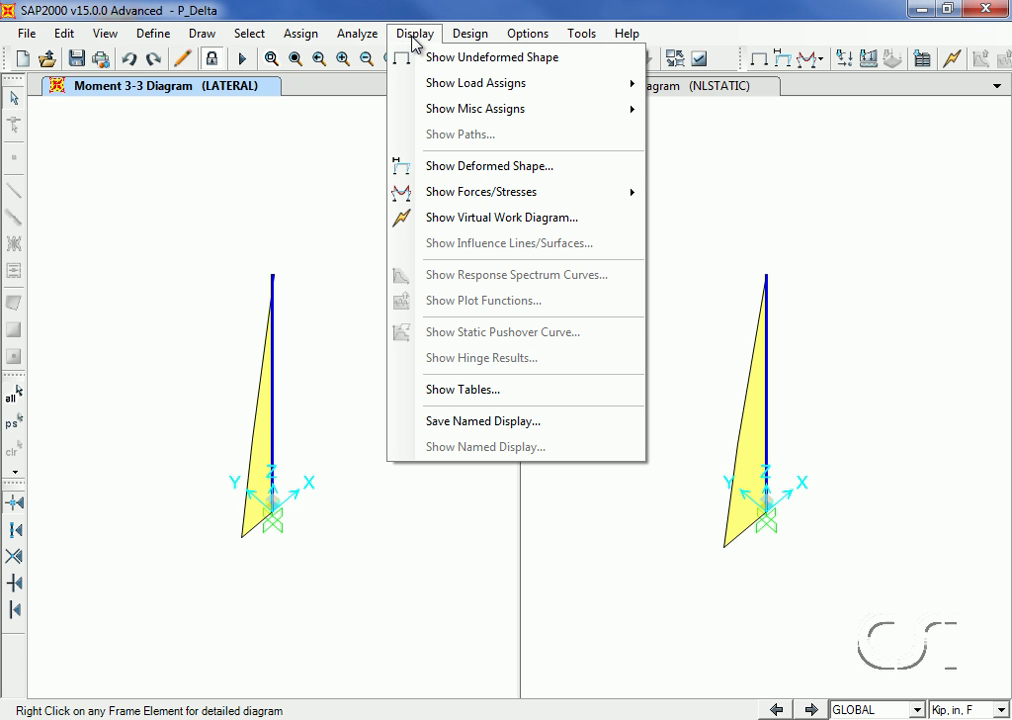
pyautogui.click(430, 166)
pyautogui.click(531, 154)
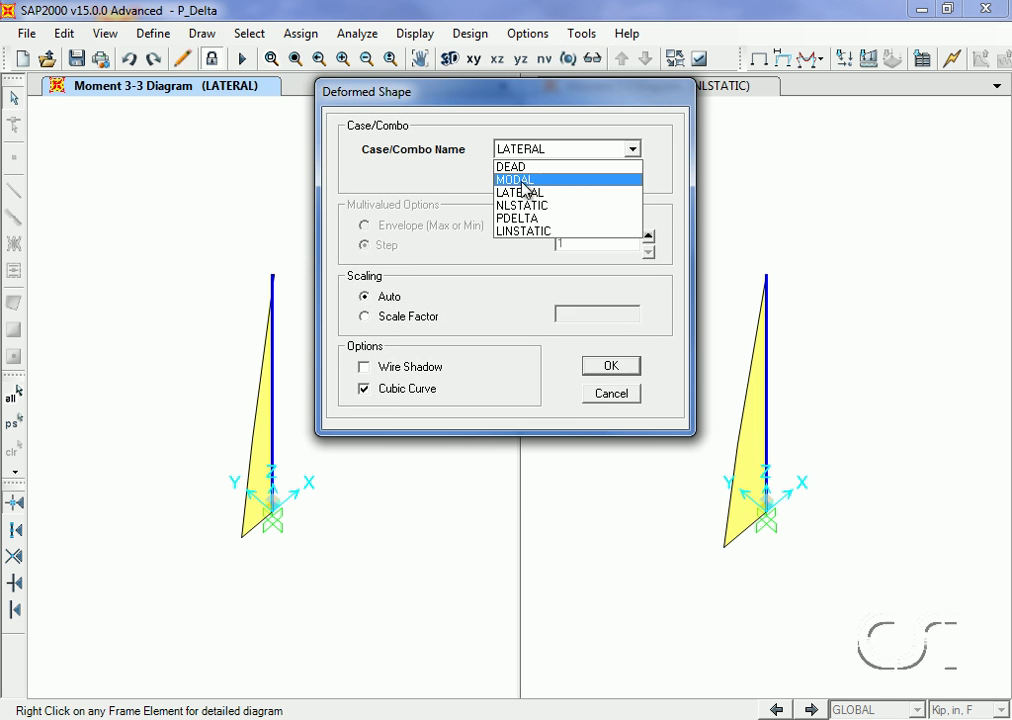
pyautogui.click(524, 205)
pyautogui.click(603, 366)
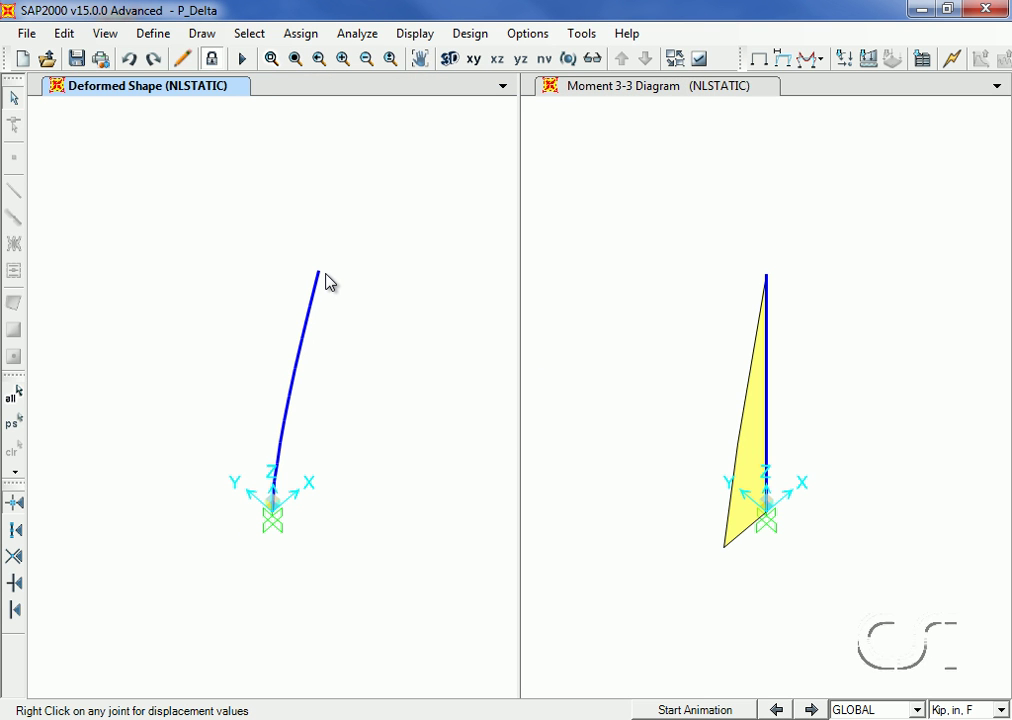
pyautogui.rightClick(319, 273)
# Step: Show the LINSTATIC deformed shape in the other view, with a top displacement of 3.4826 in
pyautogui.click(561, 231)
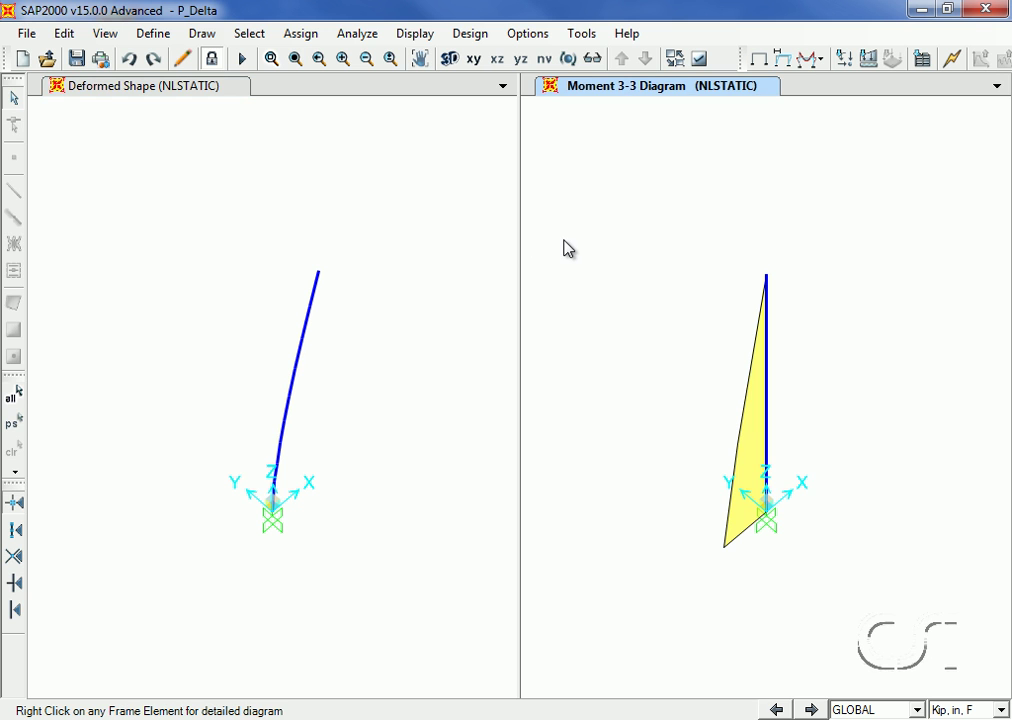
pyautogui.click(414, 33)
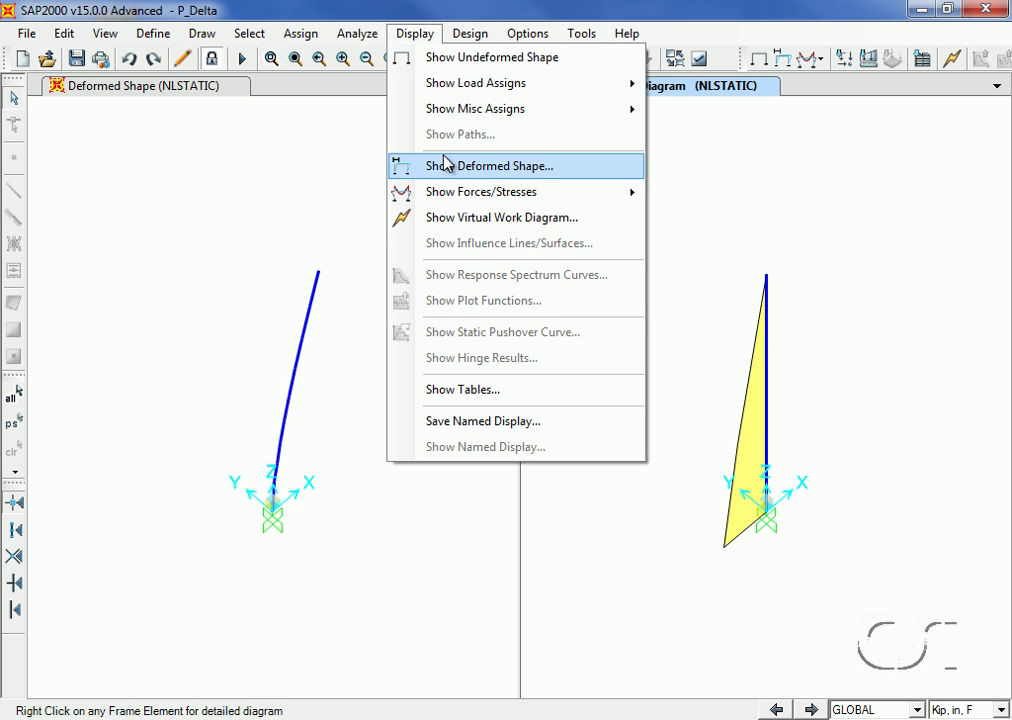
pyautogui.click(449, 166)
pyautogui.click(524, 151)
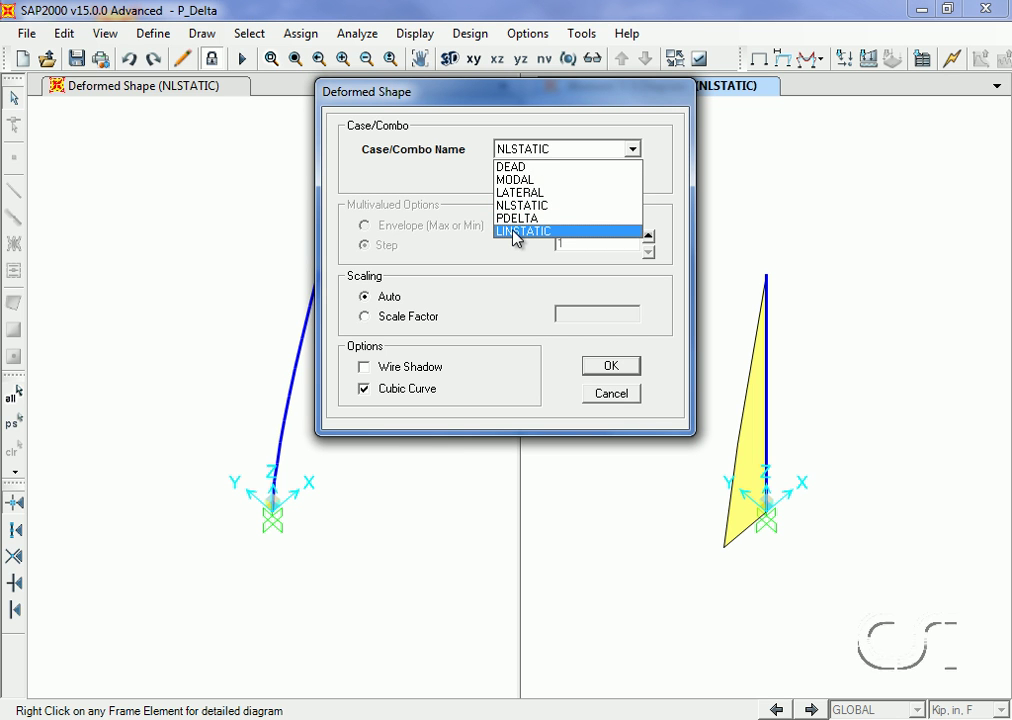
pyautogui.click(515, 232)
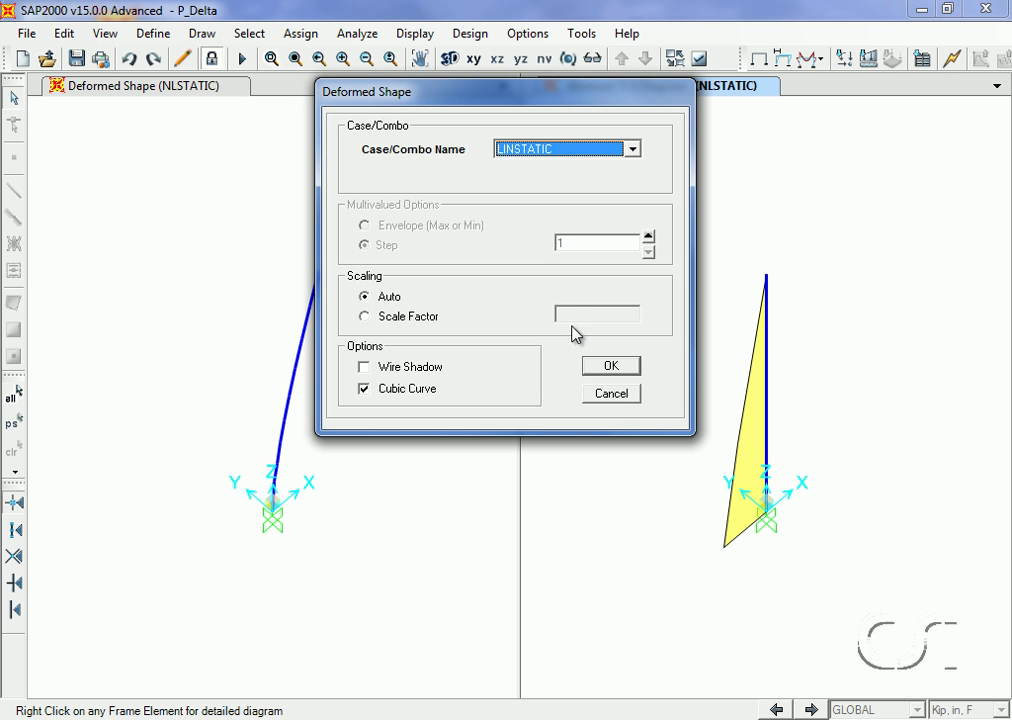
pyautogui.click(610, 368)
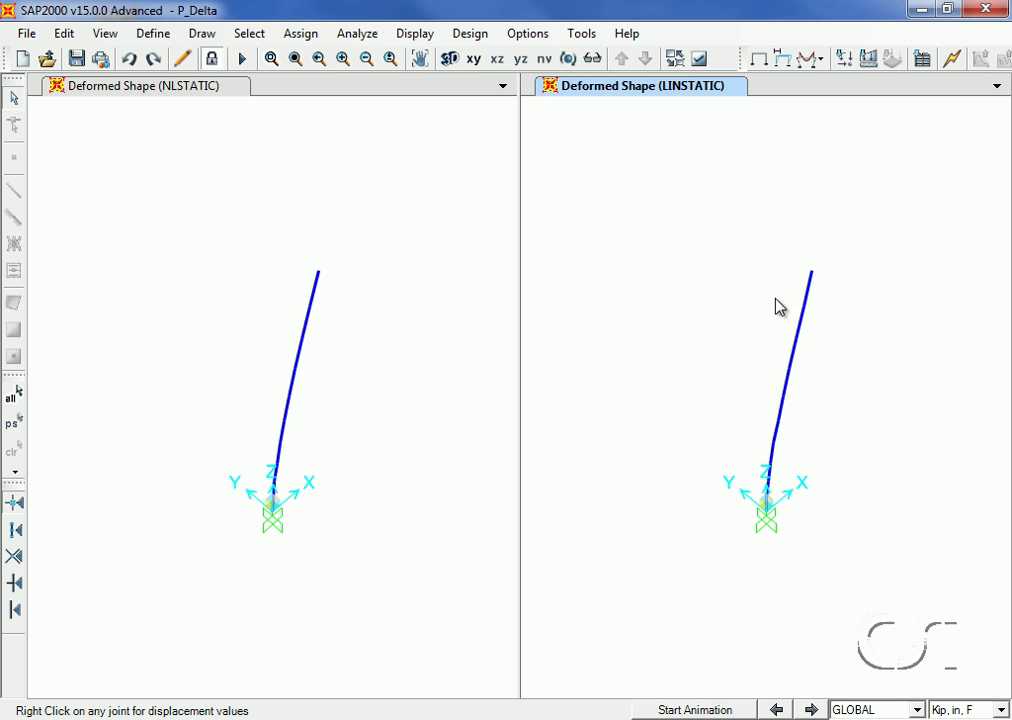
pyautogui.moveTo(814, 276)
# Step: Draw the LINSTATIC Moment 3-3 diagram and check its 1546.219 kip-in detail value at 119.827 in
pyautogui.click(416, 35)
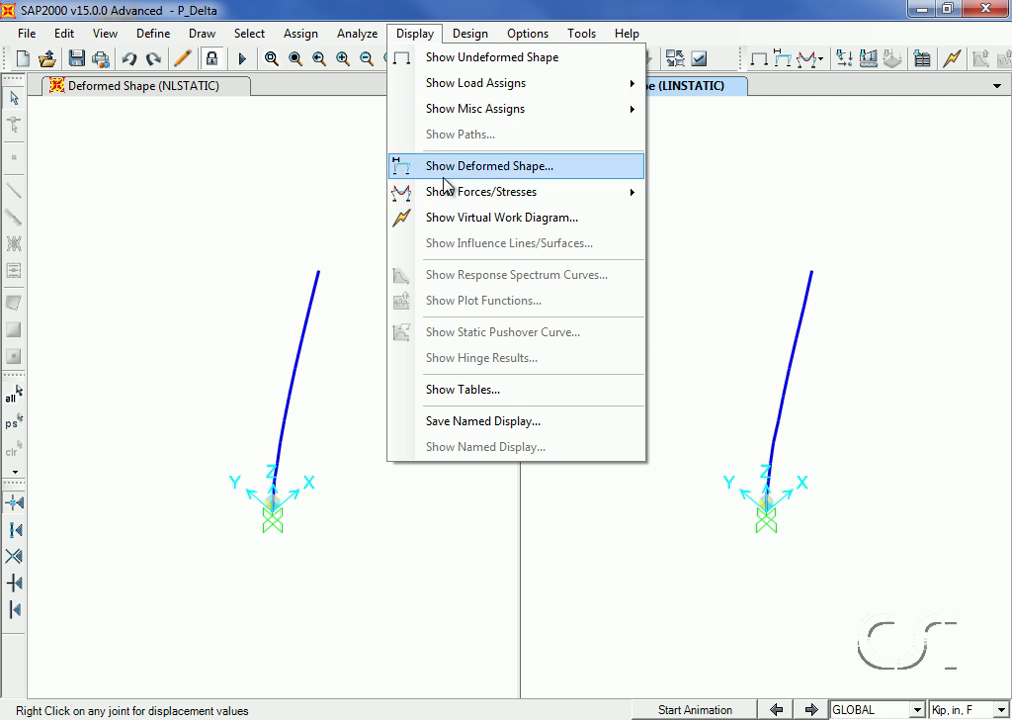
pyautogui.moveTo(450, 192)
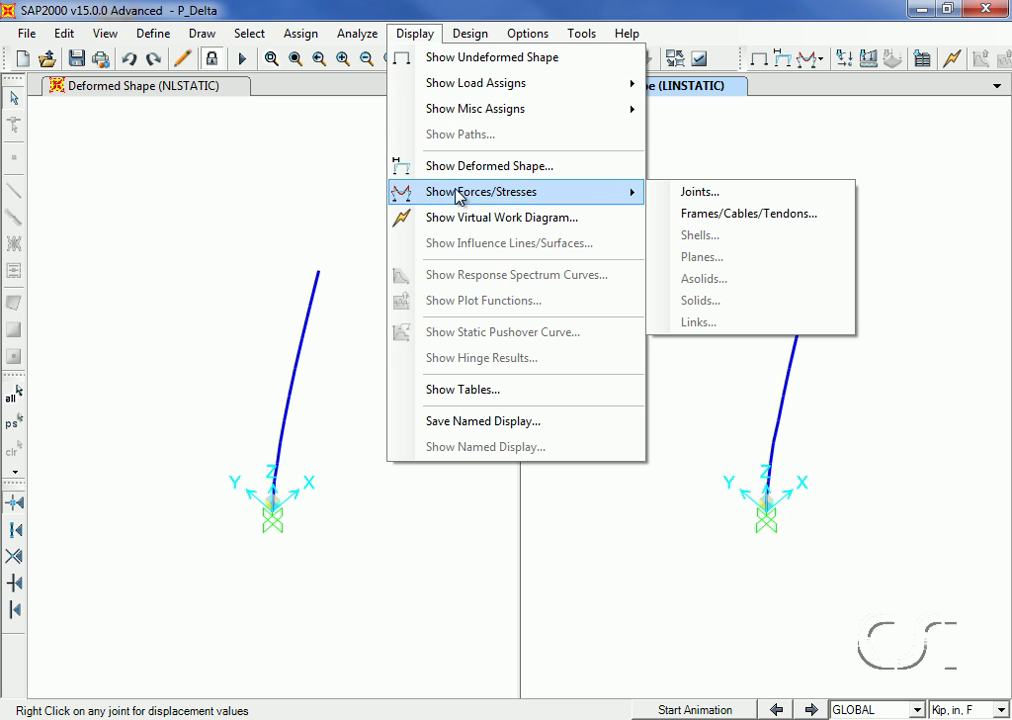
pyautogui.click(700, 213)
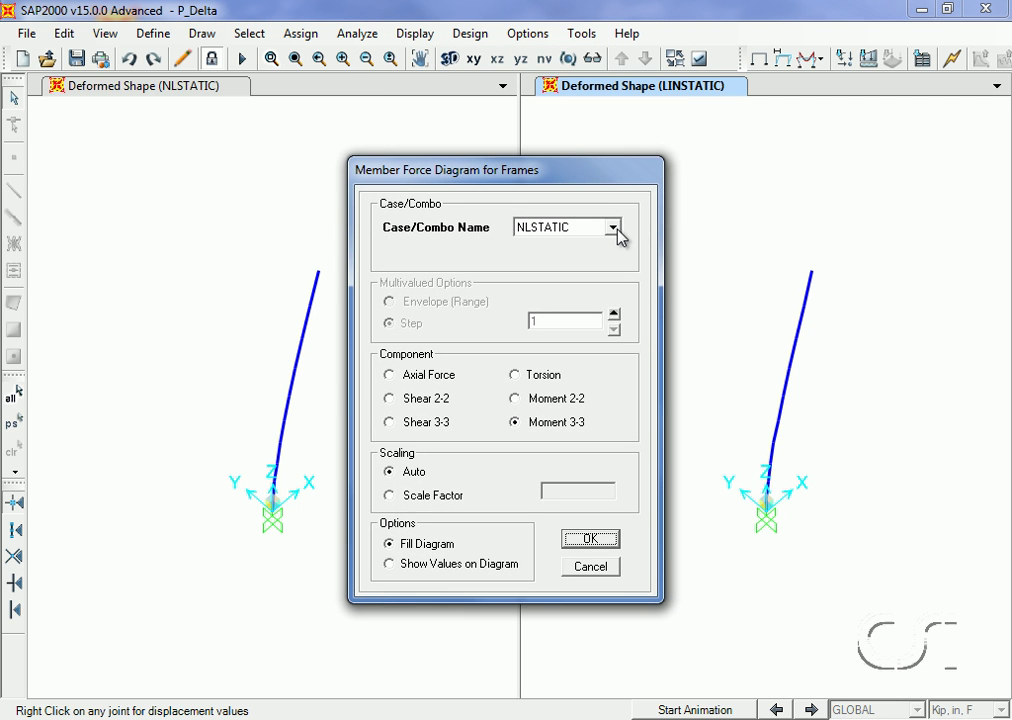
pyautogui.click(613, 228)
pyautogui.click(575, 312)
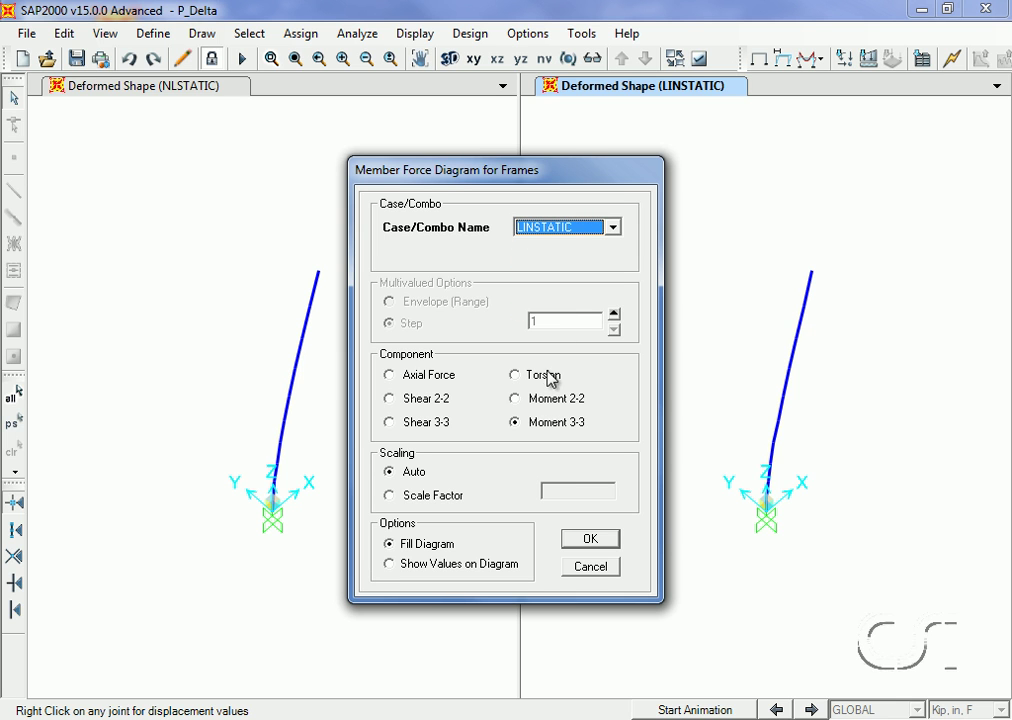
pyautogui.click(590, 540)
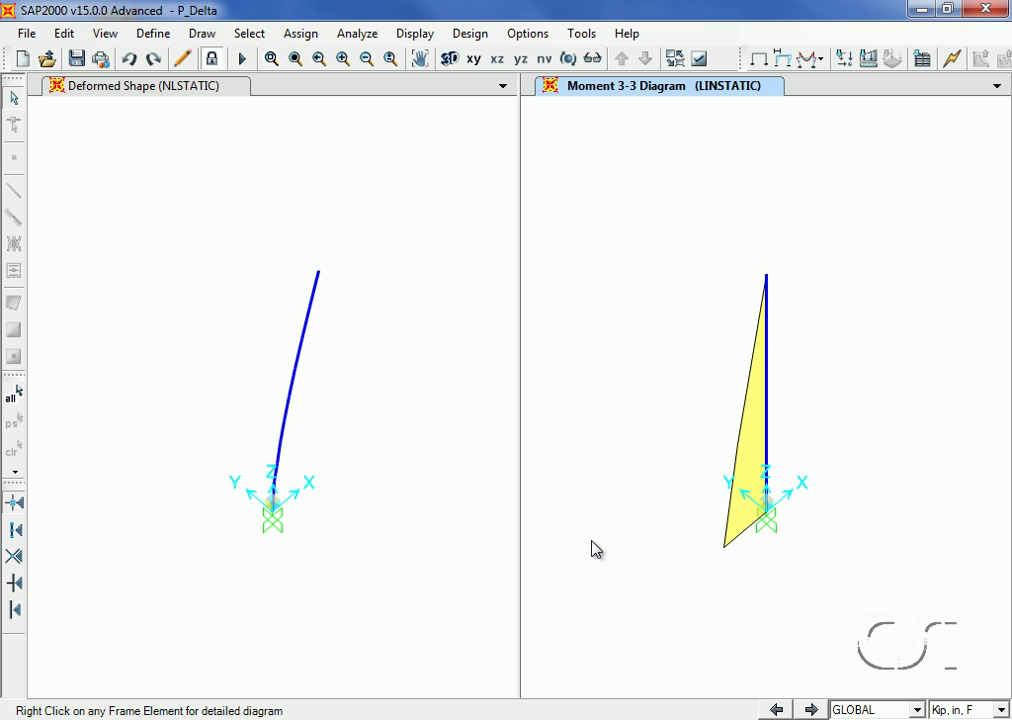
pyautogui.rightClick(766, 432)
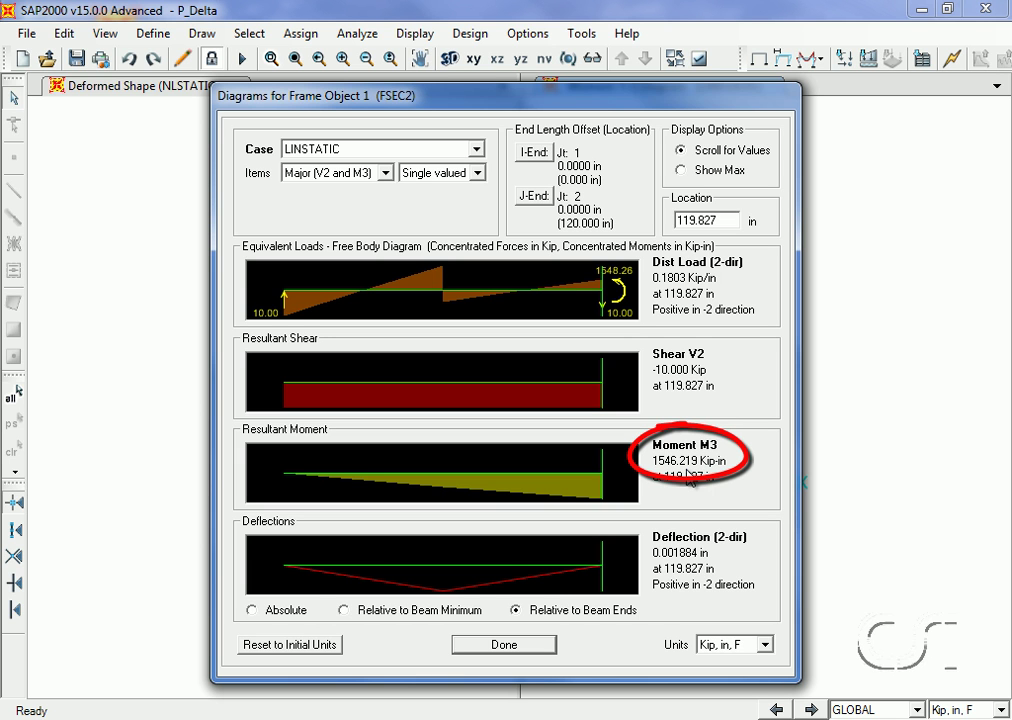
# Step: Close the detailed diagrams and pick NLSTATIC for the frame force diagram in the active view
pyautogui.click(505, 645)
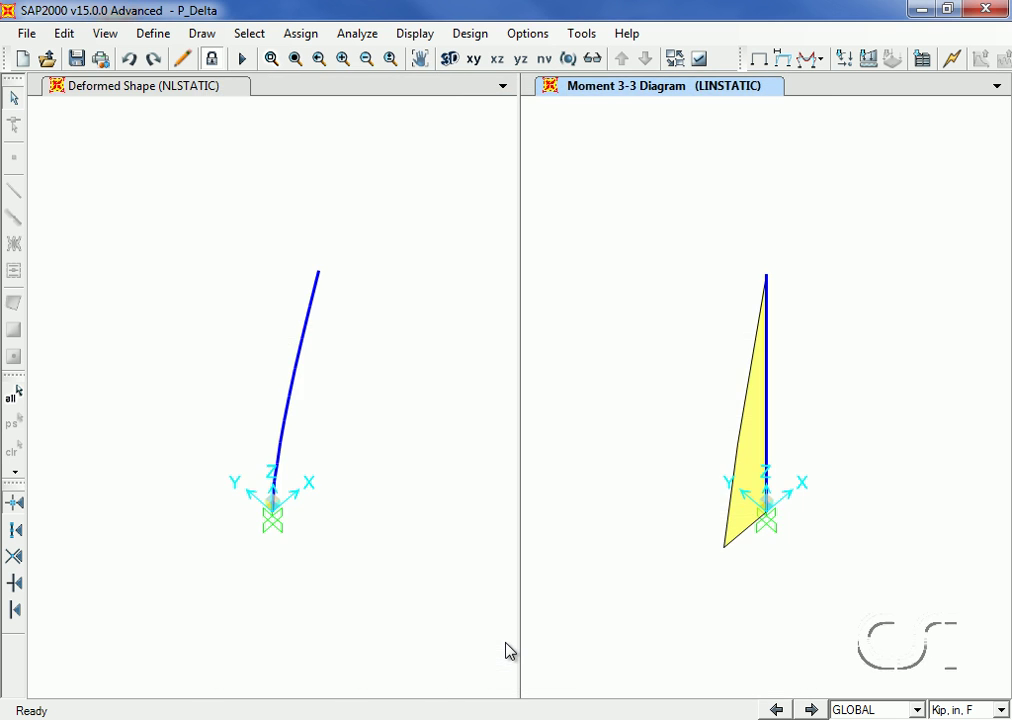
pyautogui.click(469, 546)
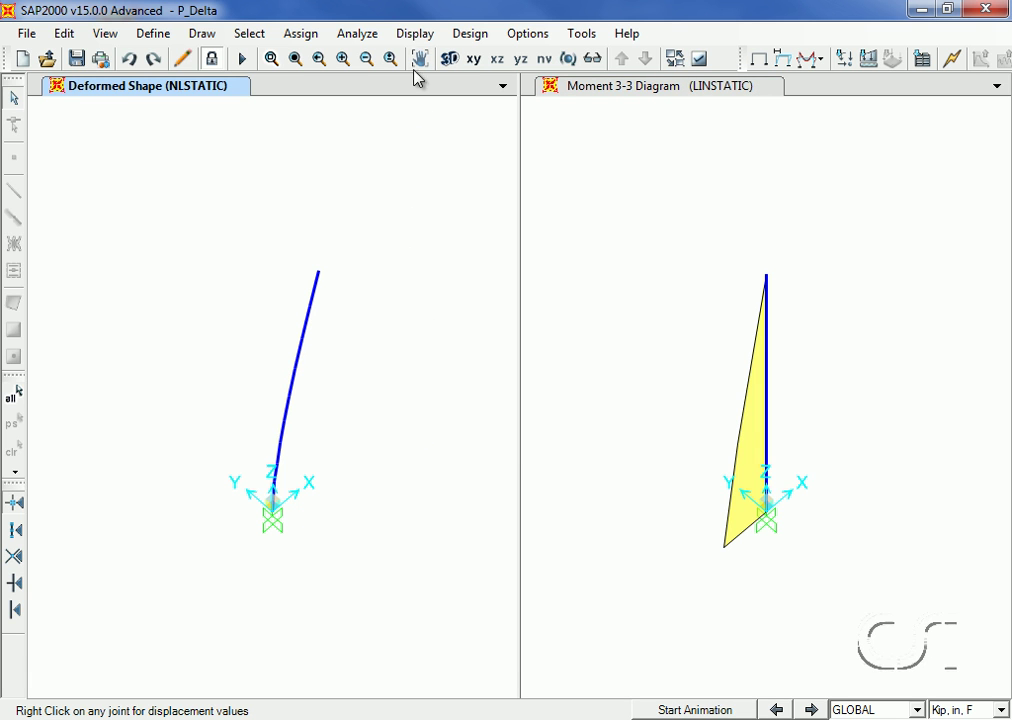
pyautogui.click(415, 34)
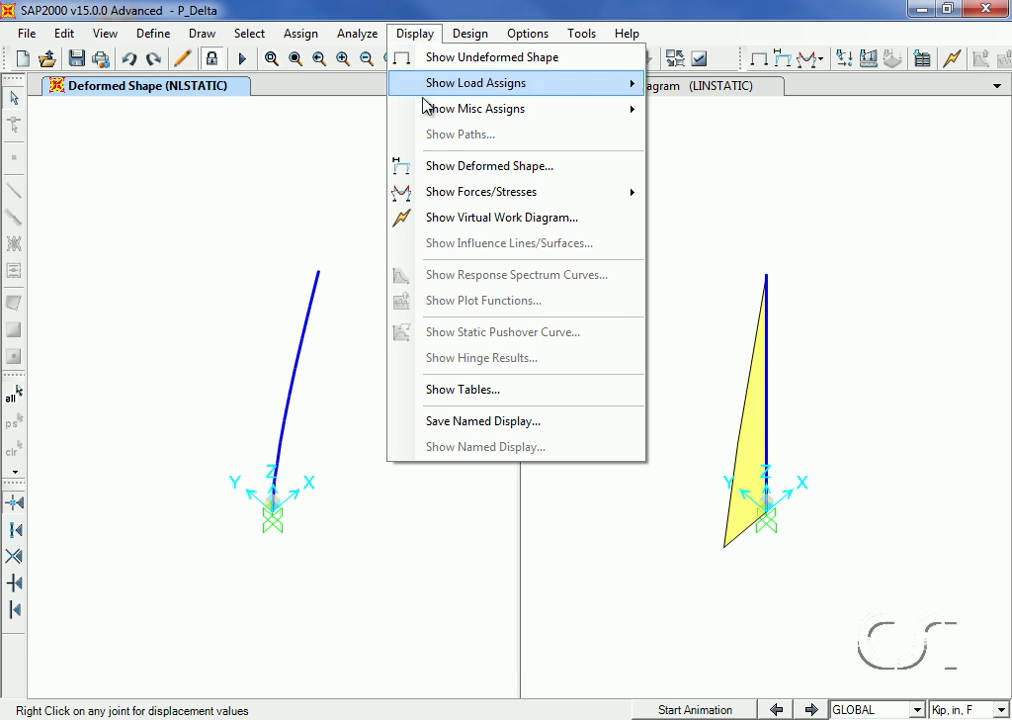
pyautogui.moveTo(408, 194)
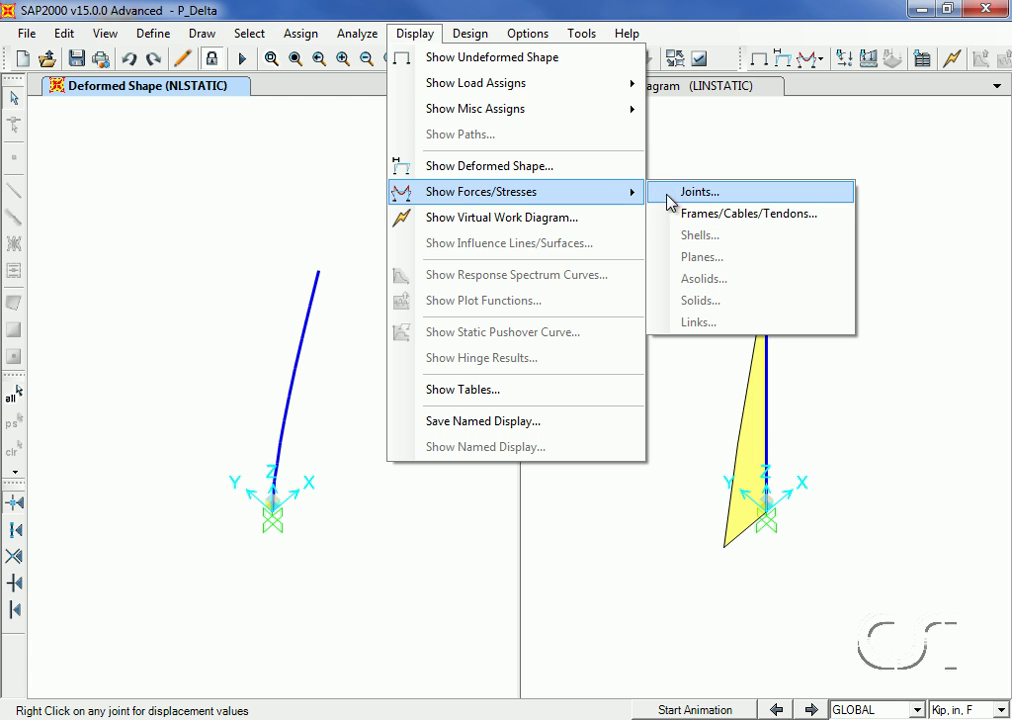
pyautogui.click(699, 216)
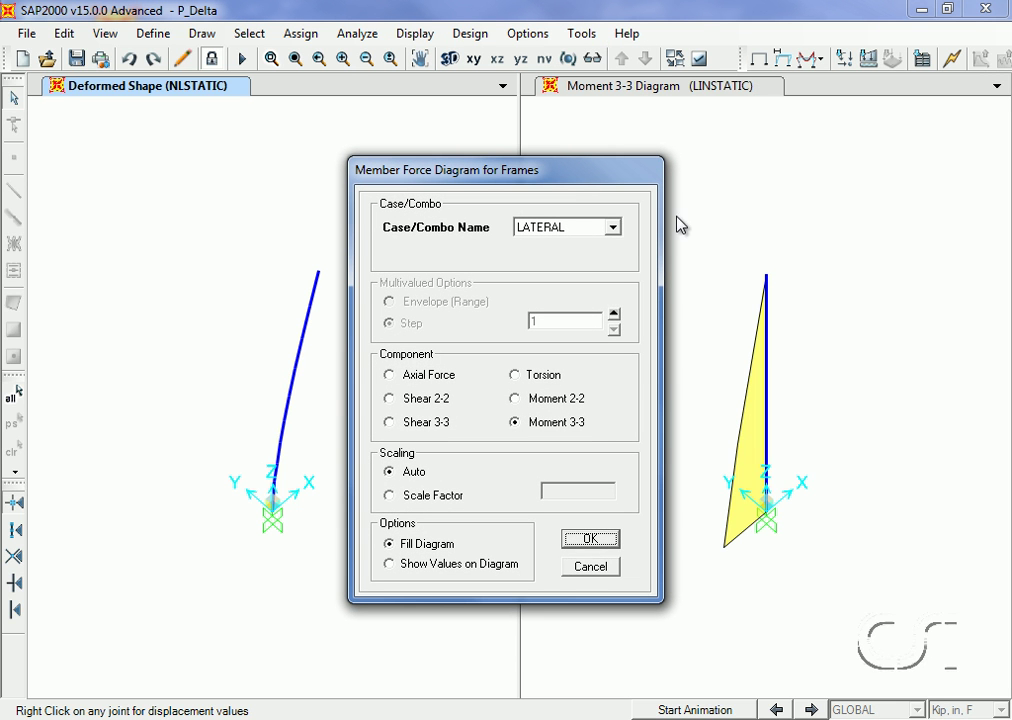
pyautogui.click(612, 227)
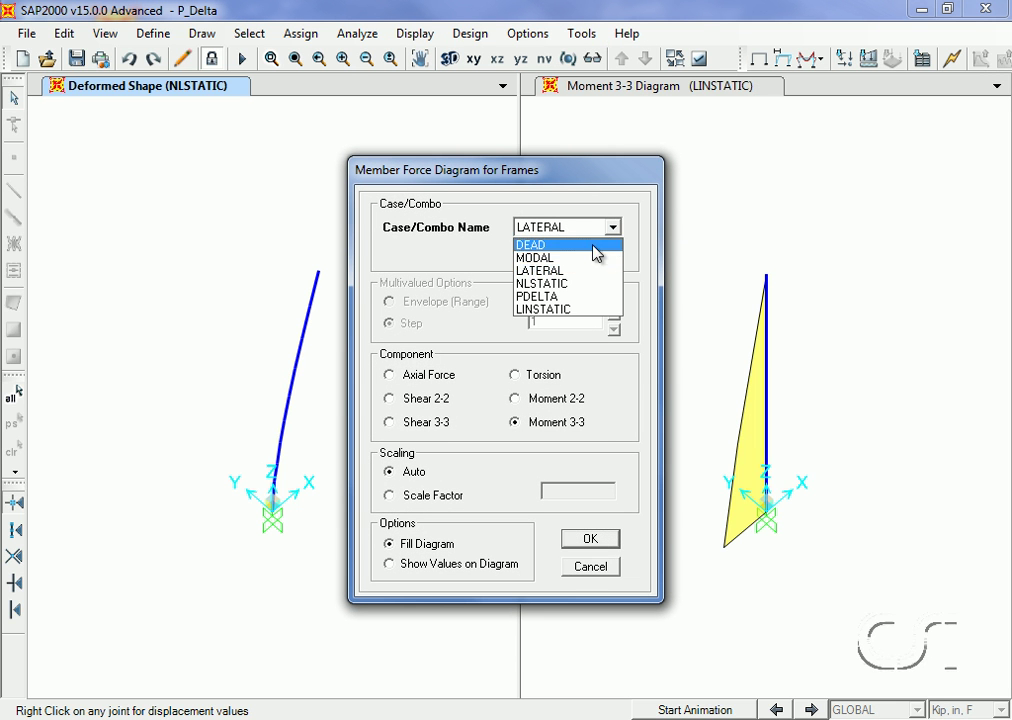
pyautogui.click(578, 284)
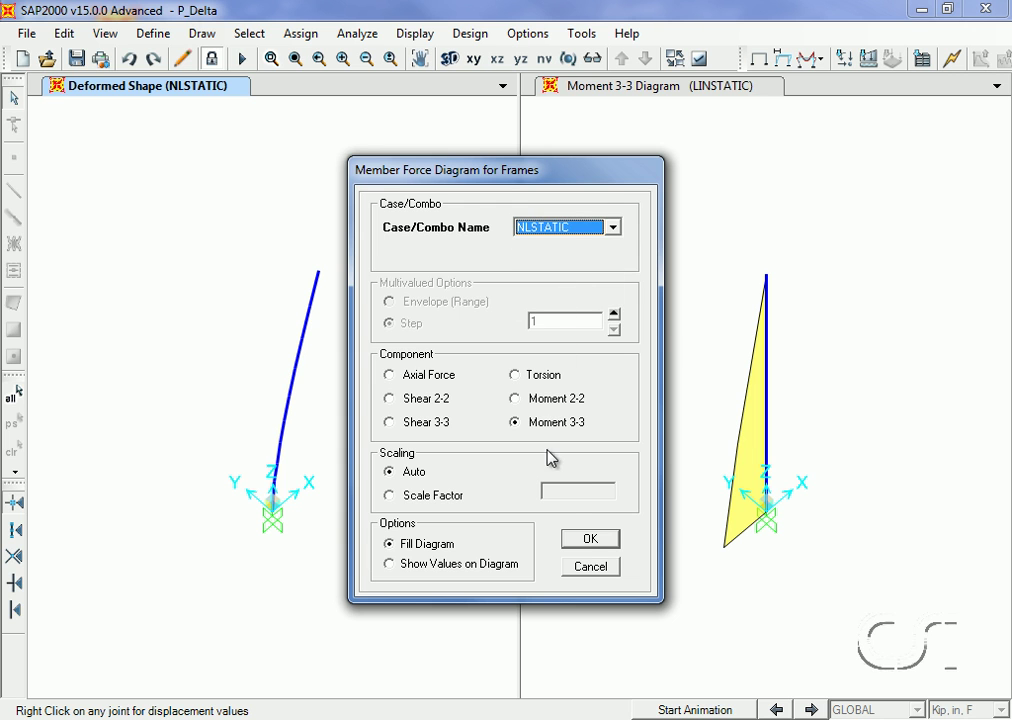
# Step: Display the NLSTATIC moment diagram and check the column's 1548.146 kip-in end moment
pyautogui.click(589, 543)
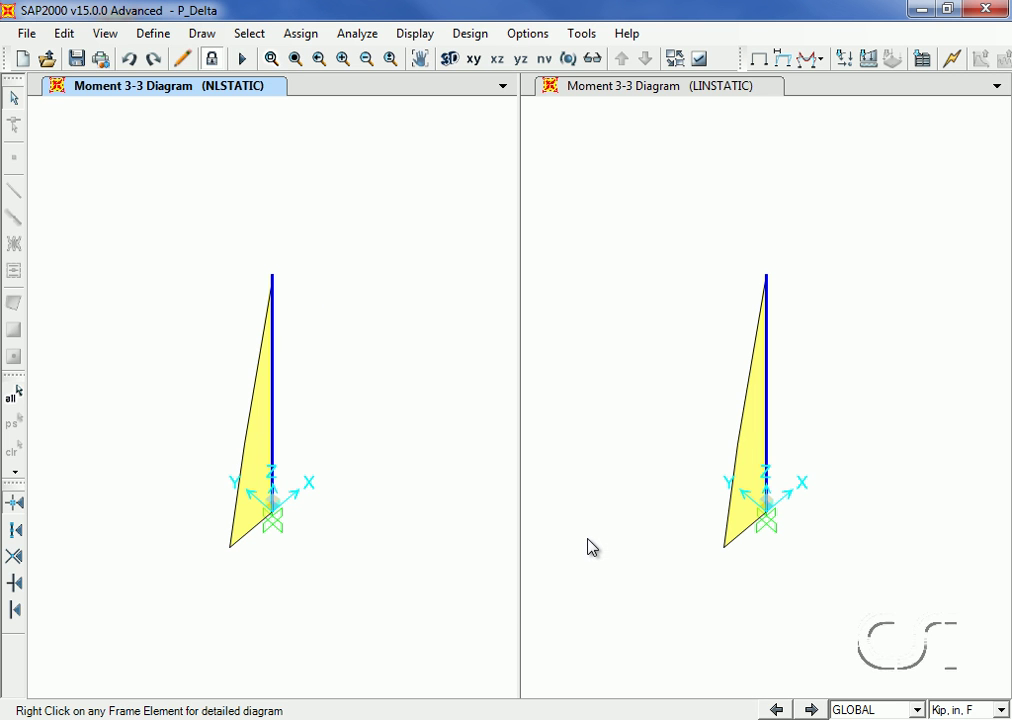
pyautogui.rightClick(273, 434)
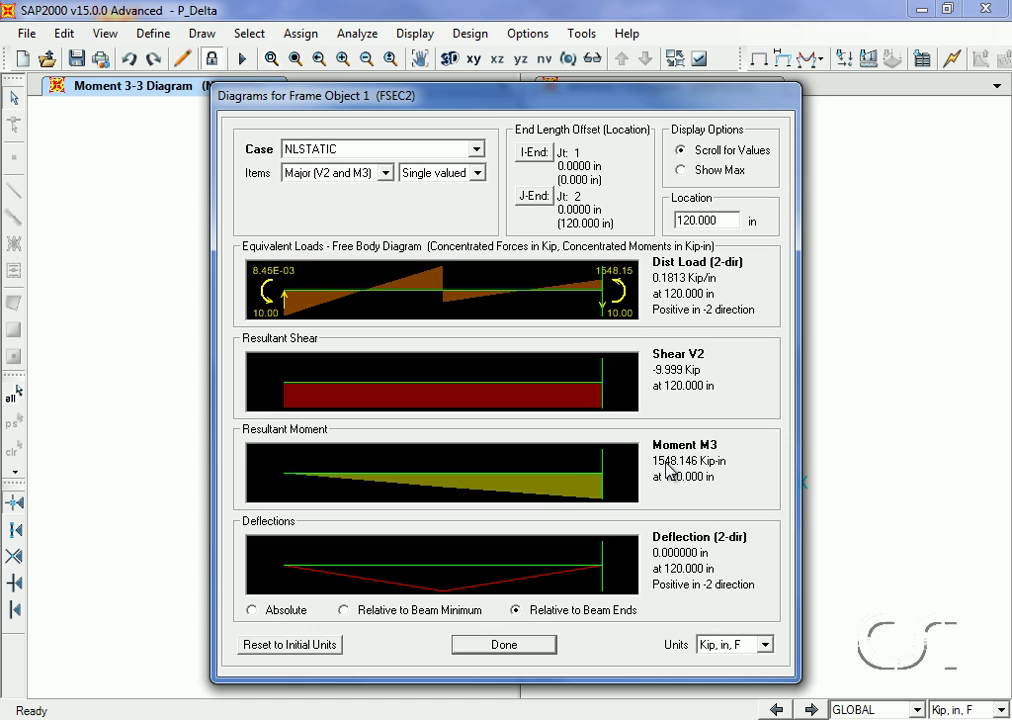
pyautogui.click(510, 648)
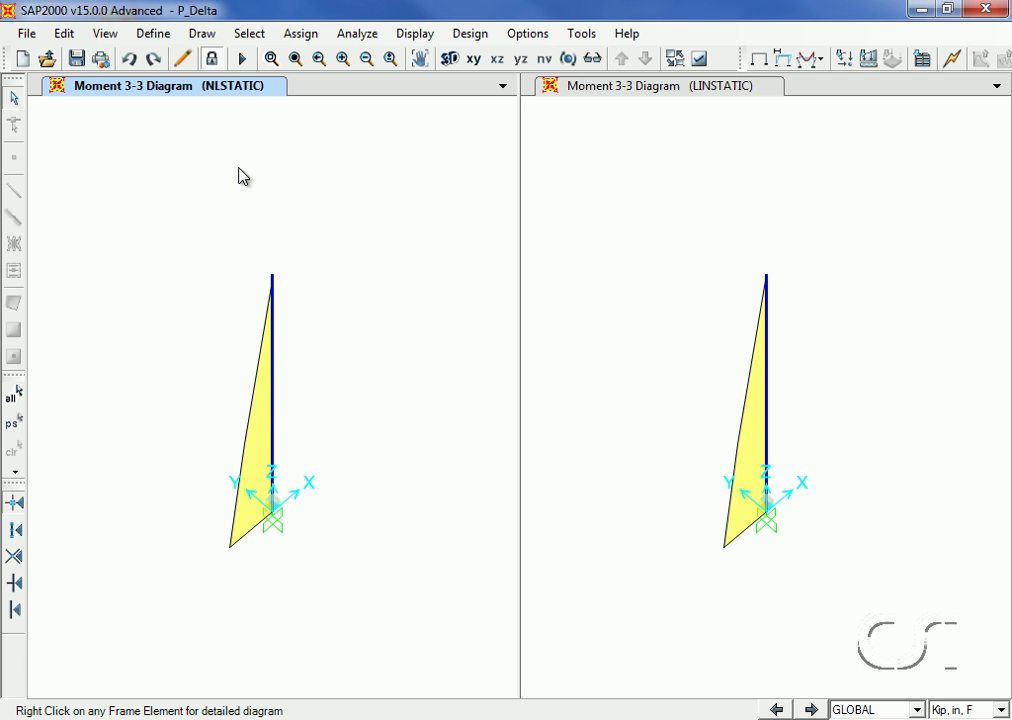
# Step: Unlock the model, deleting analysis results, and bring up the load case list
pyautogui.click(212, 58)
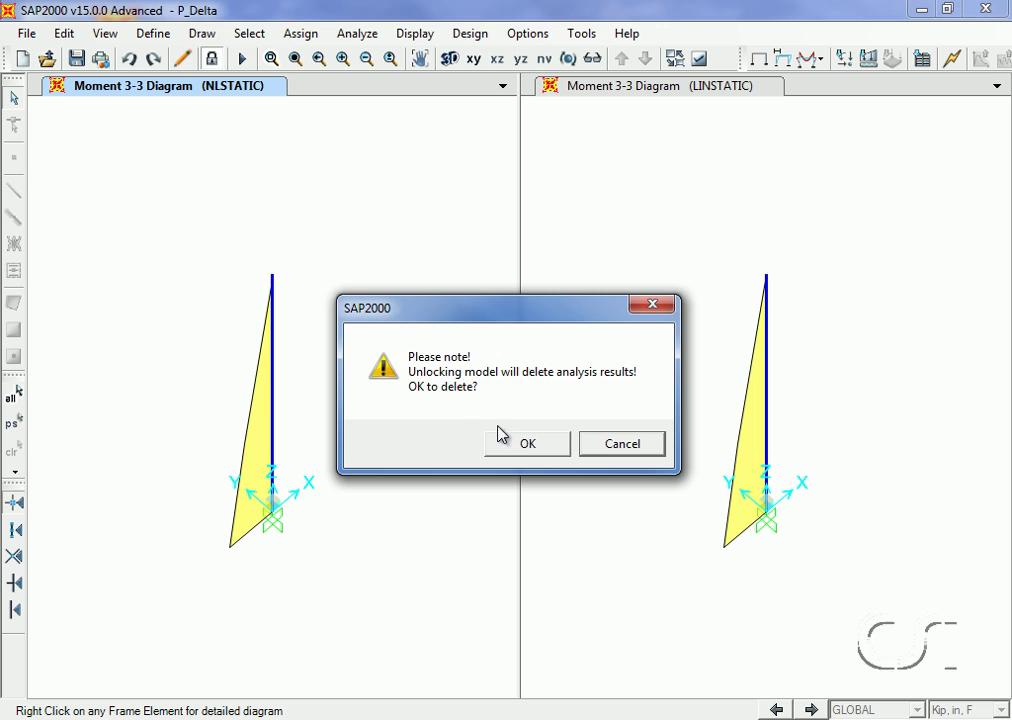
pyautogui.click(523, 444)
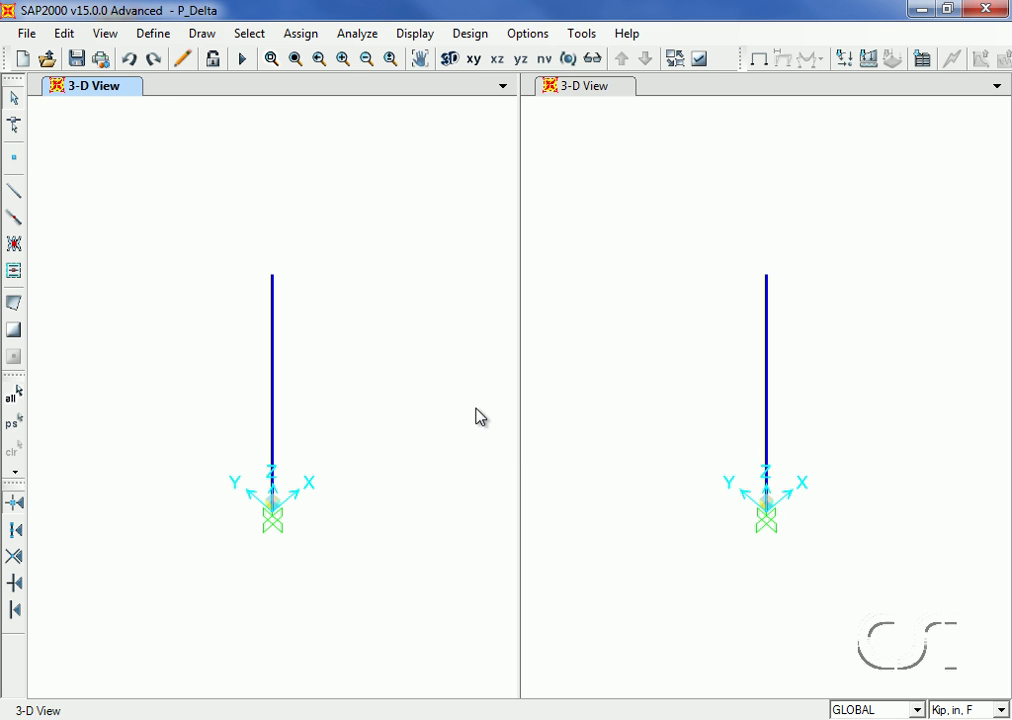
pyautogui.click(151, 36)
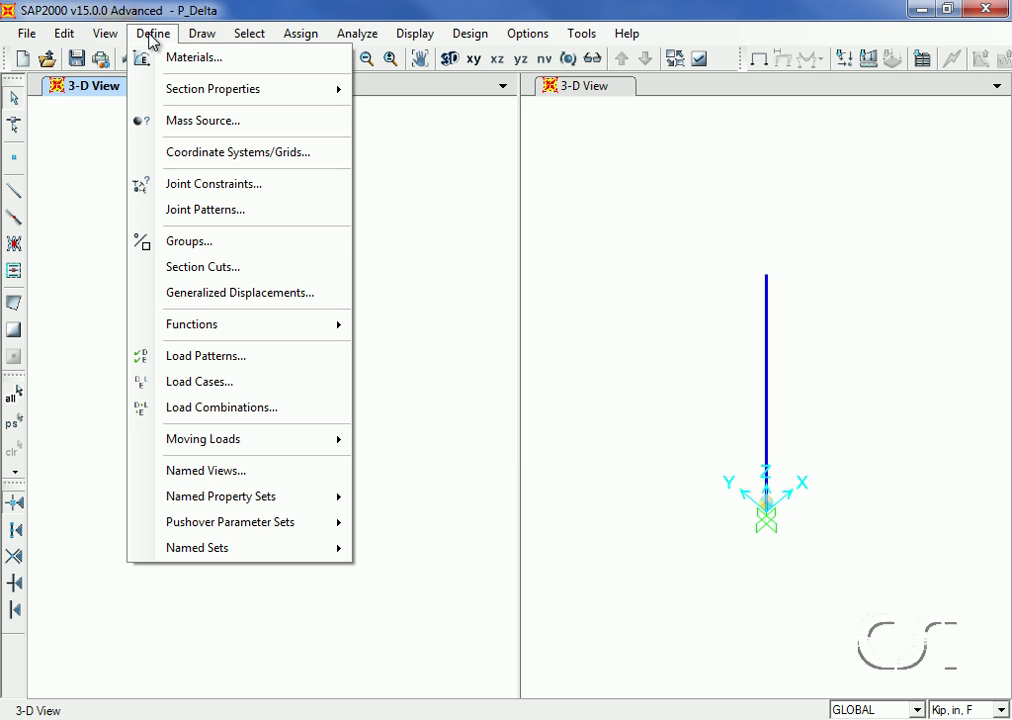
pyautogui.click(212, 384)
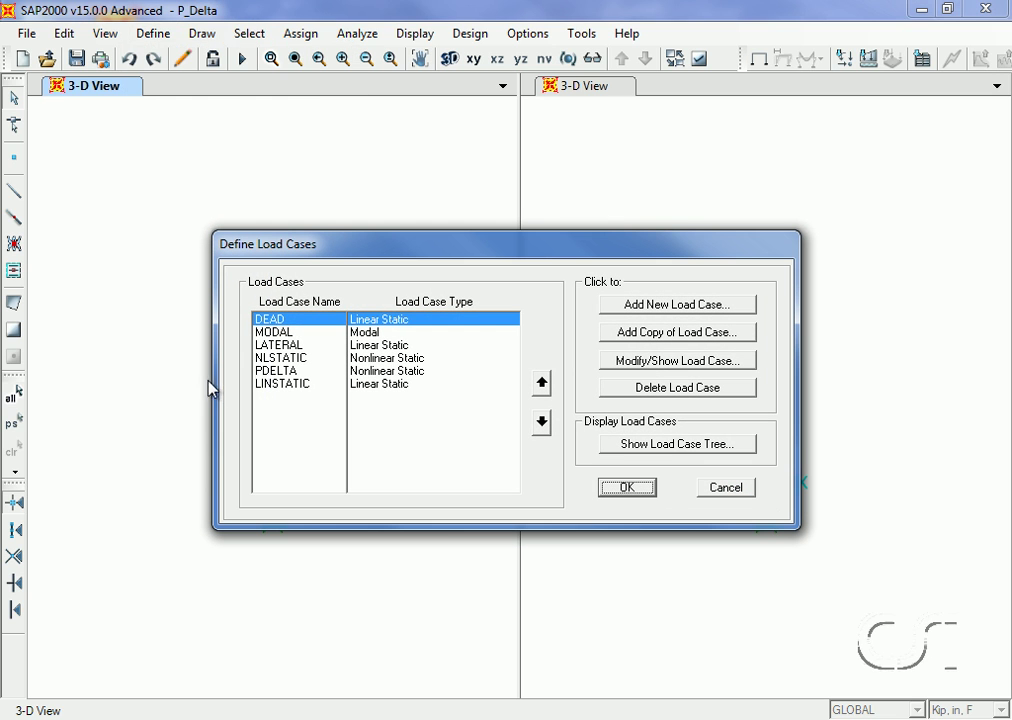
# Step: Review the MODAL case, confirming it uses unstressed zero initial conditions, and leave it unchanged
pyautogui.click(262, 332)
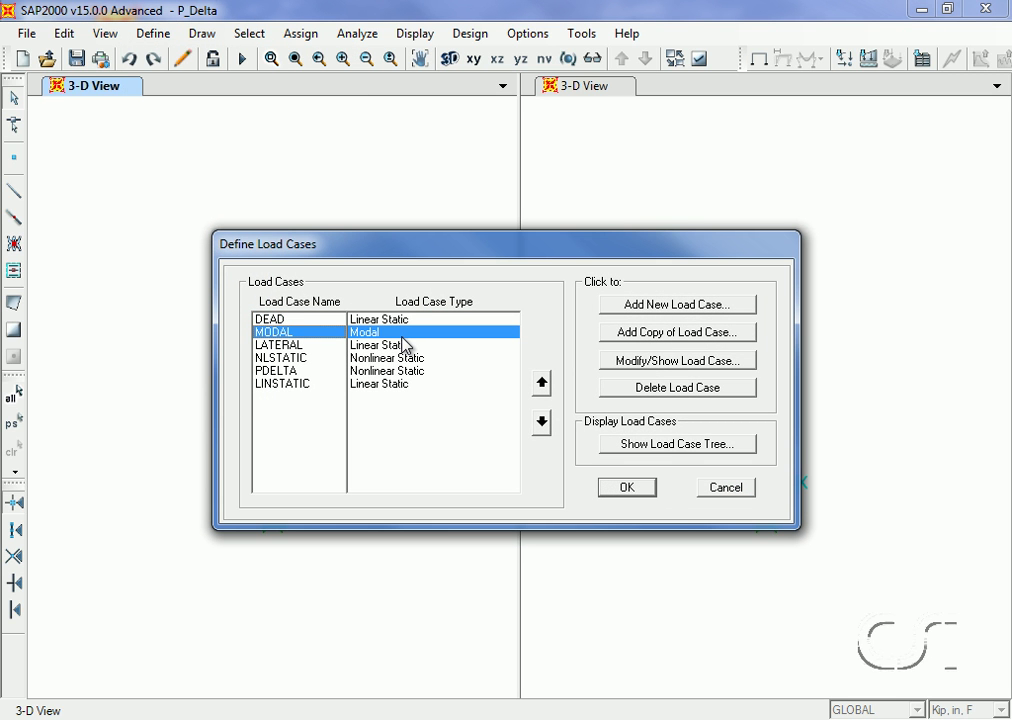
pyautogui.click(668, 361)
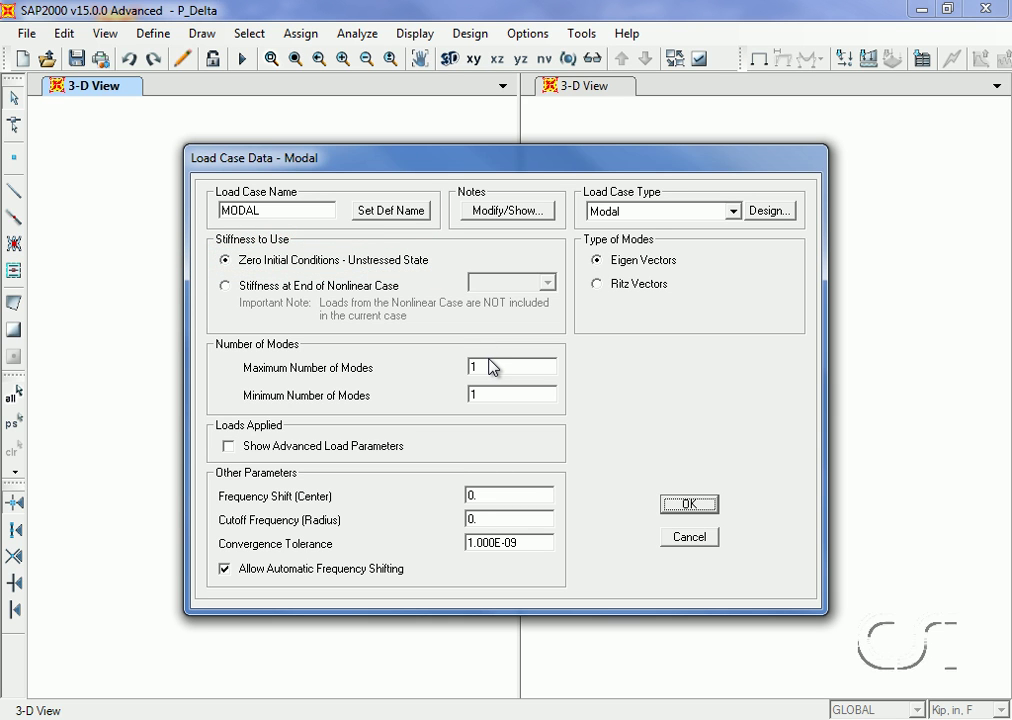
pyautogui.click(689, 506)
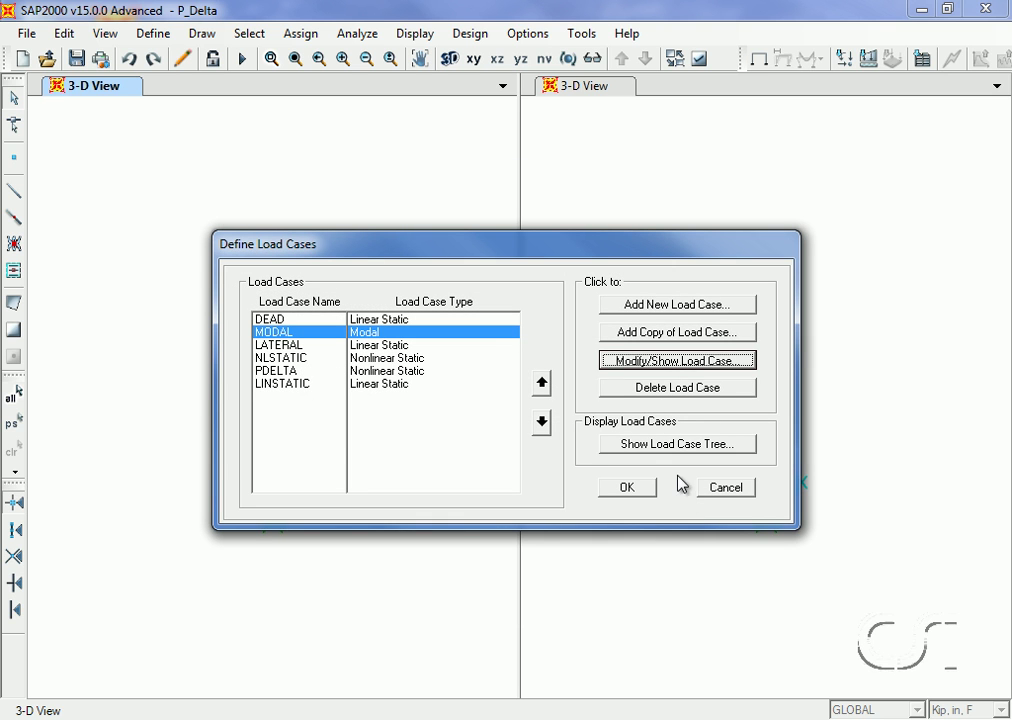
# Step: Create Modal case PDMODAL using stiffness at end of PDELTA, with maximum 1 mode
pyautogui.click(657, 306)
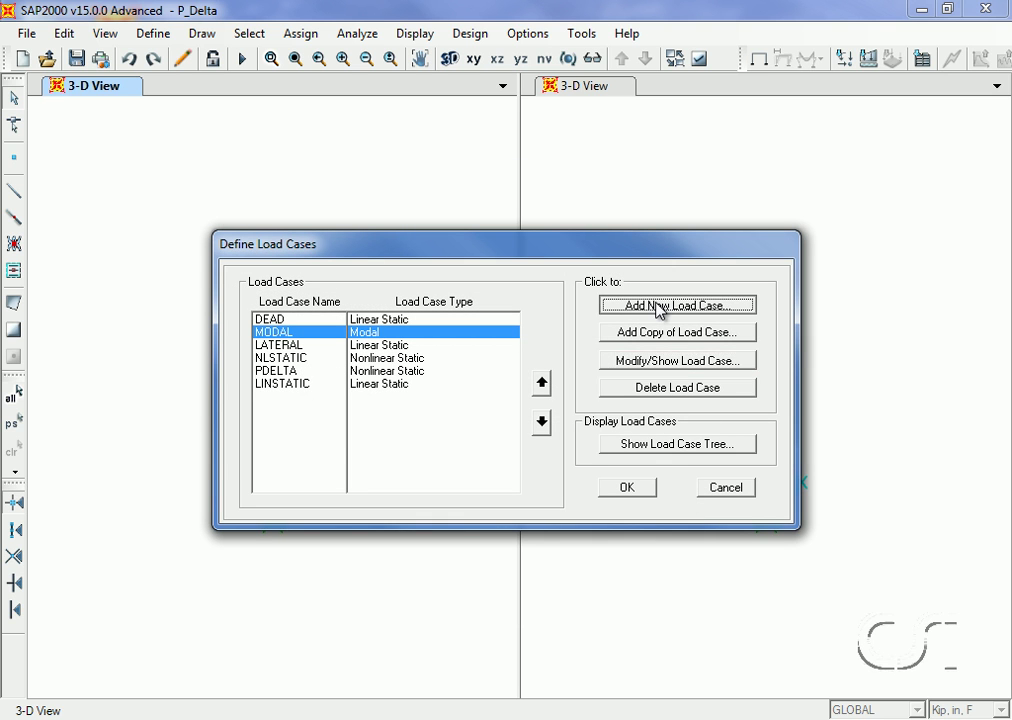
pyautogui.doubleClick(320, 245)
pyautogui.write('PDMODAL')
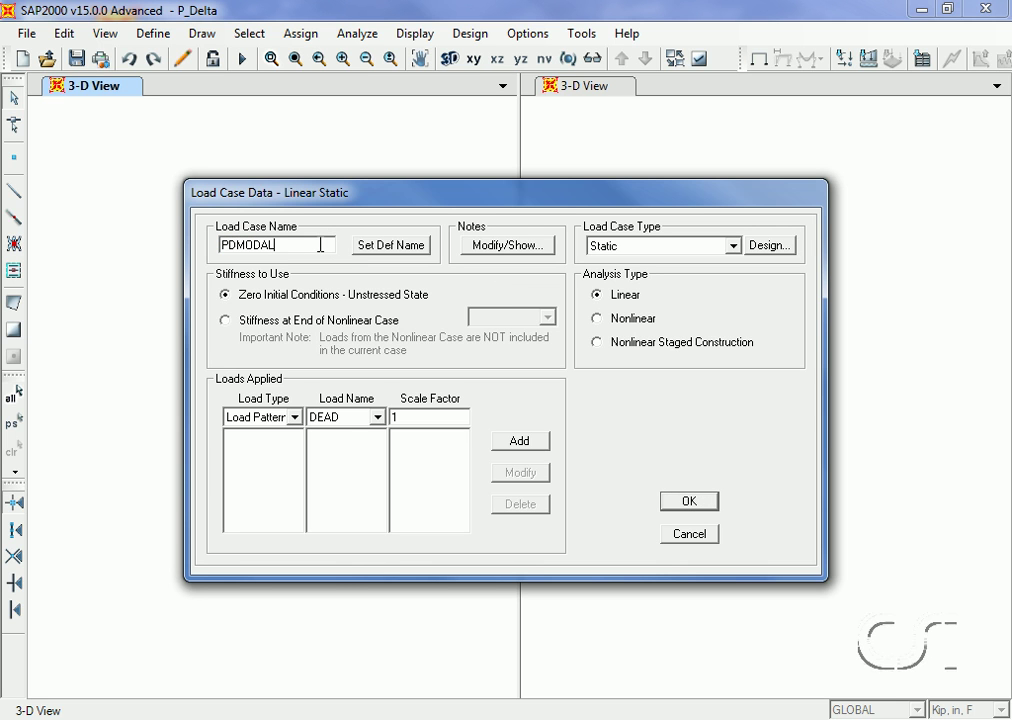
pyautogui.click(607, 247)
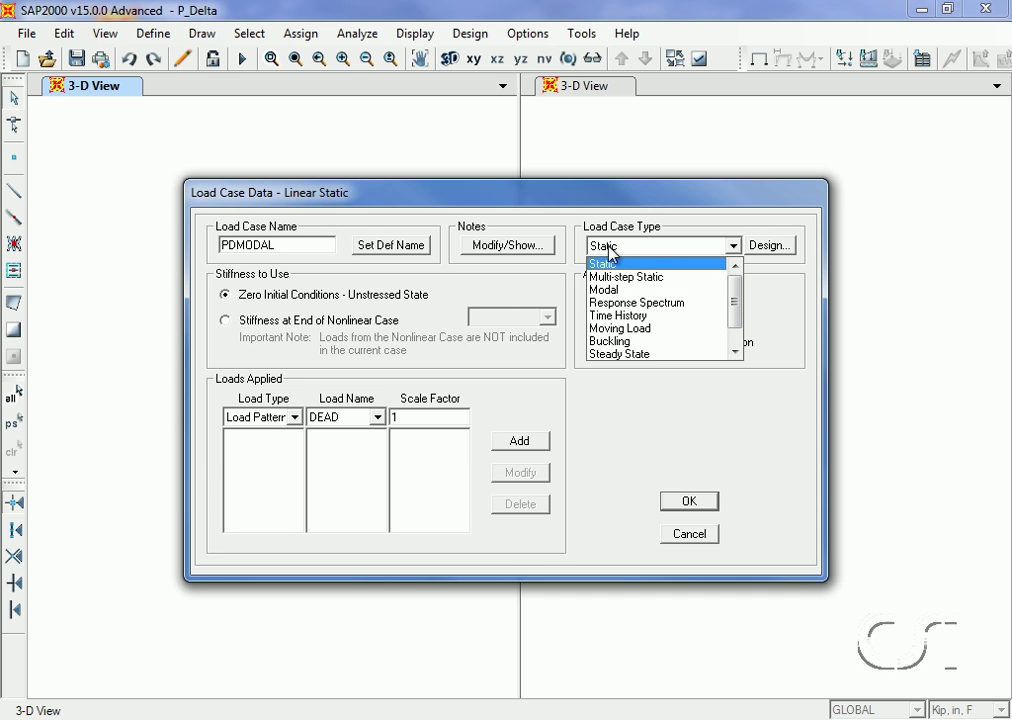
pyautogui.click(608, 289)
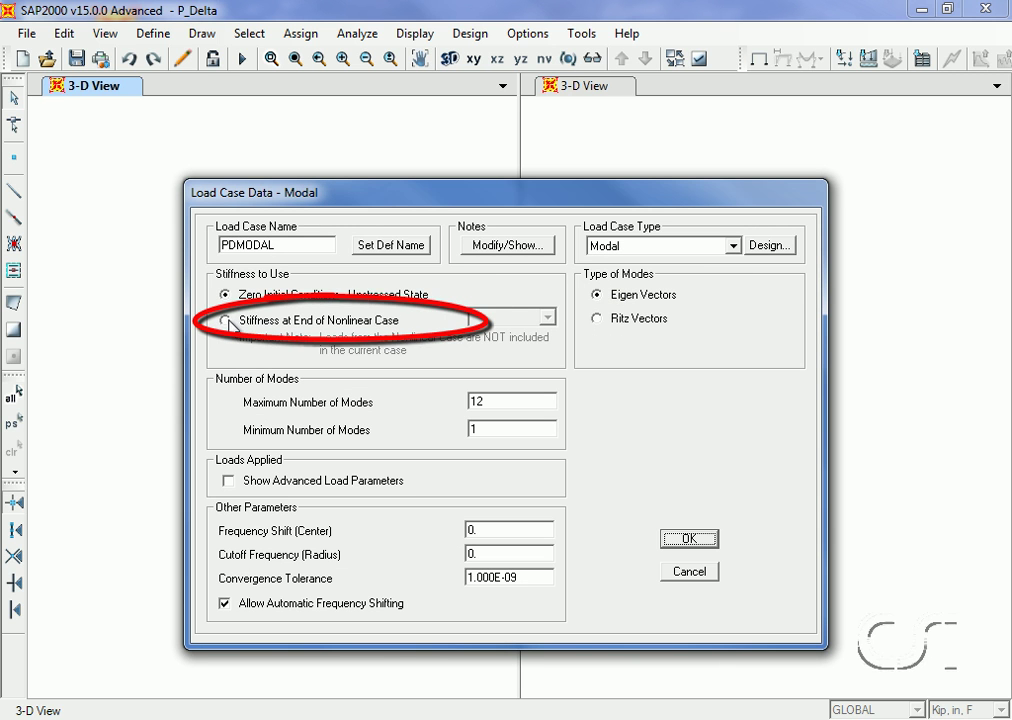
pyautogui.click(229, 321)
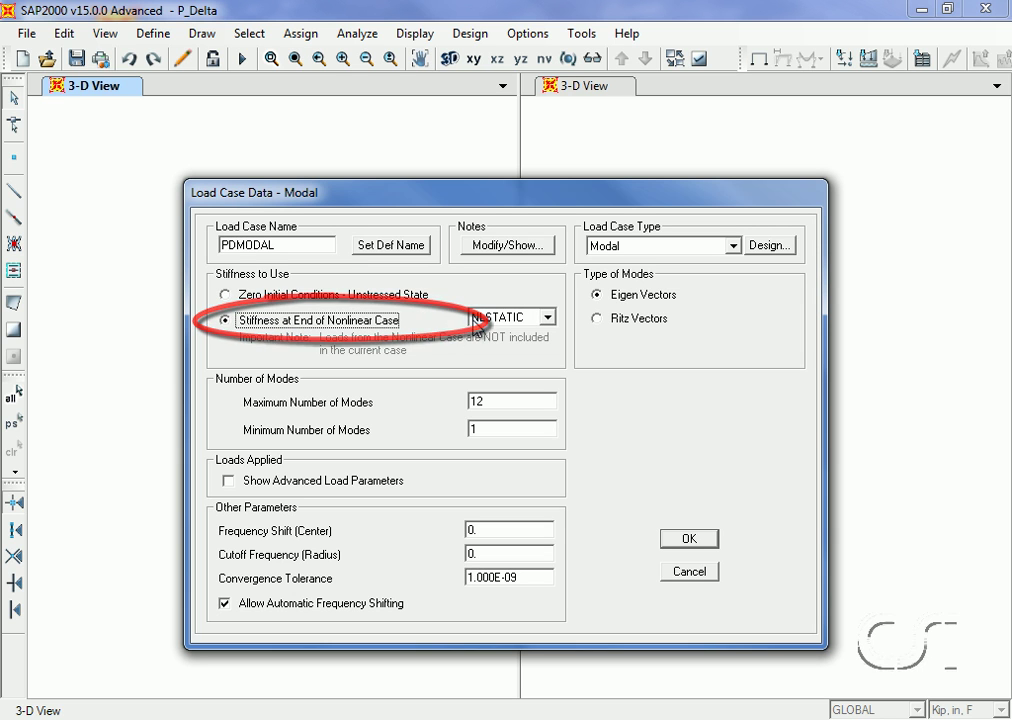
pyautogui.click(479, 320)
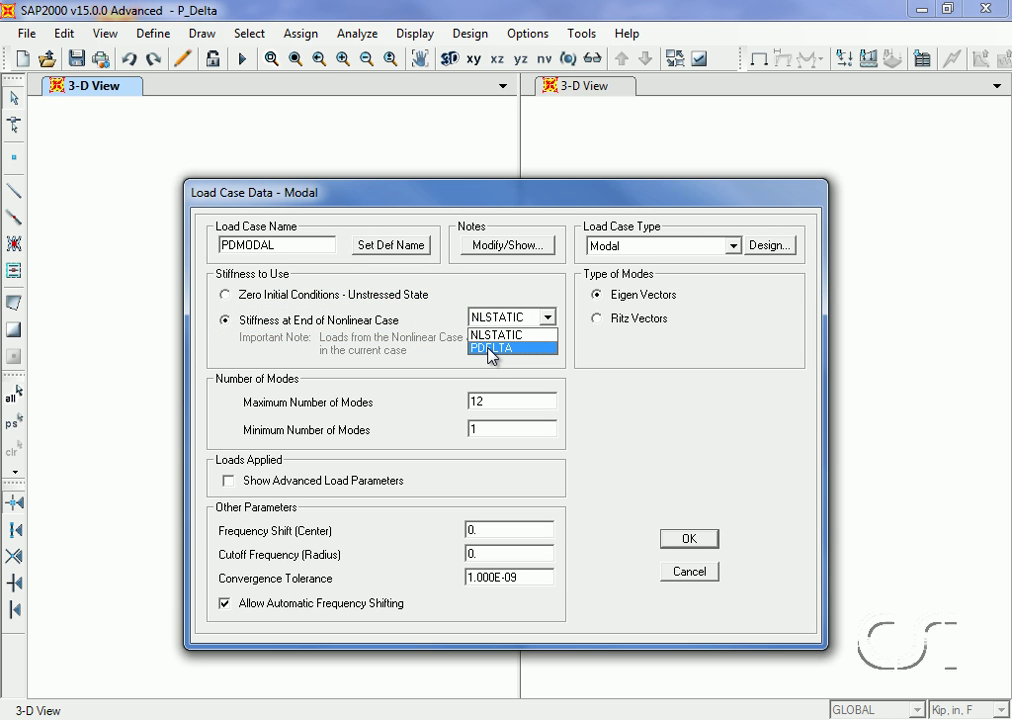
pyautogui.click(491, 349)
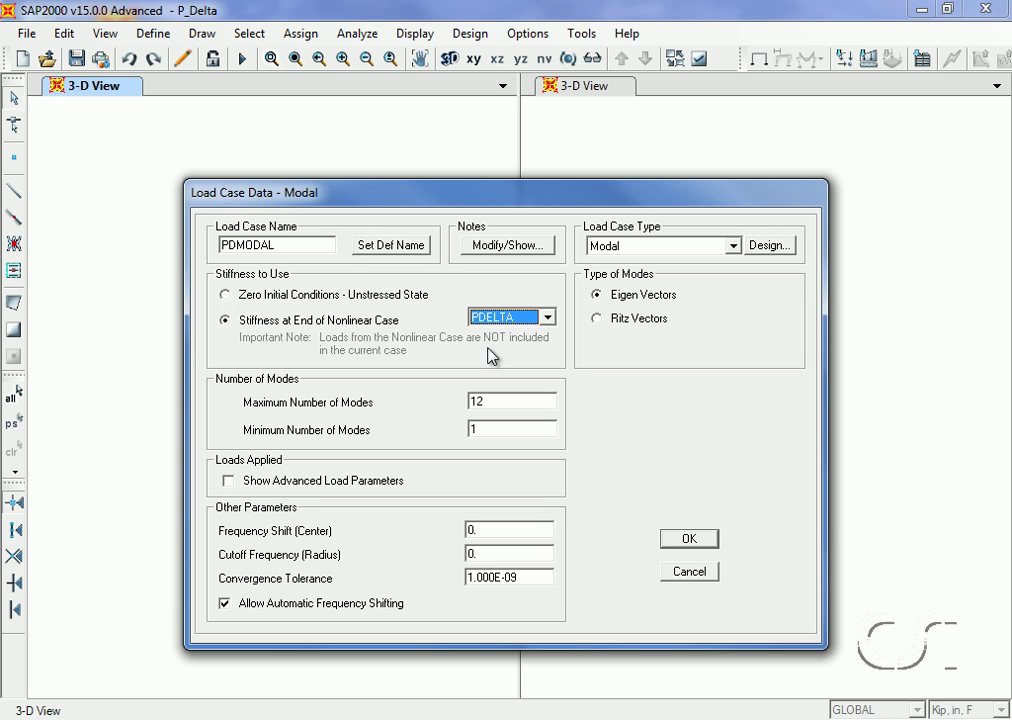
pyautogui.doubleClick(491, 401)
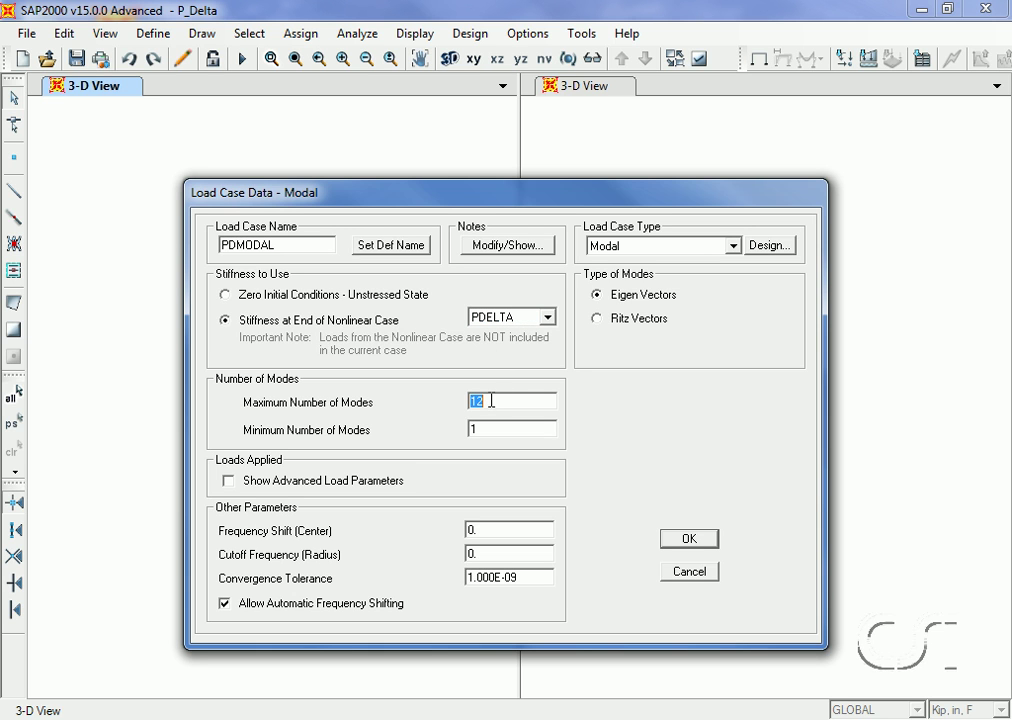
pyautogui.write('1')
pyautogui.click(677, 540)
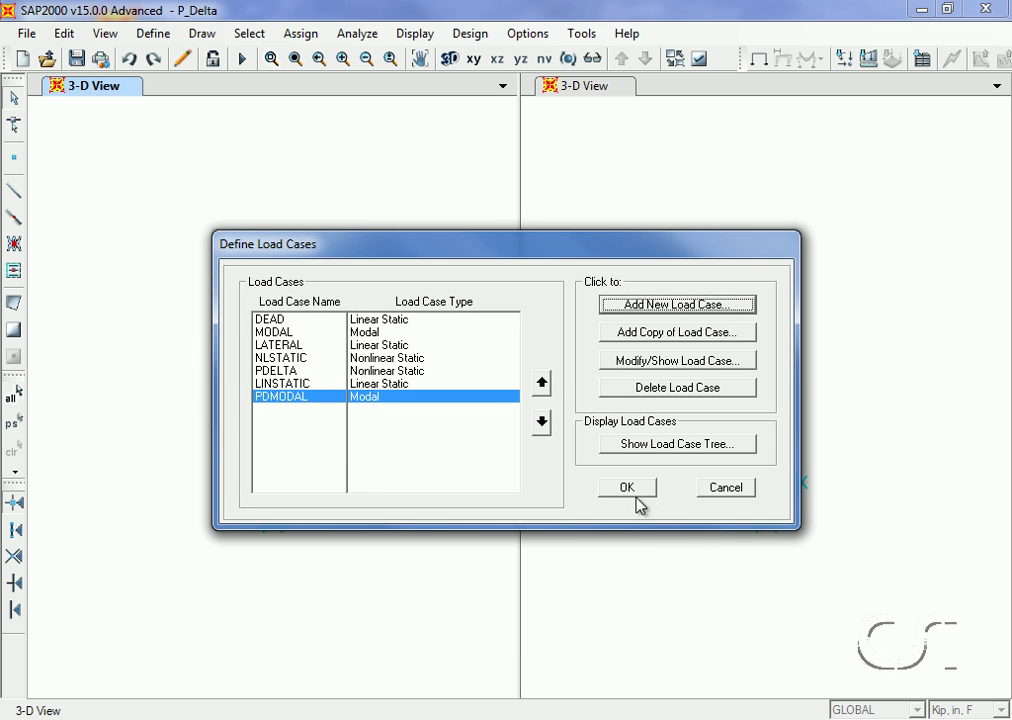
pyautogui.click(626, 490)
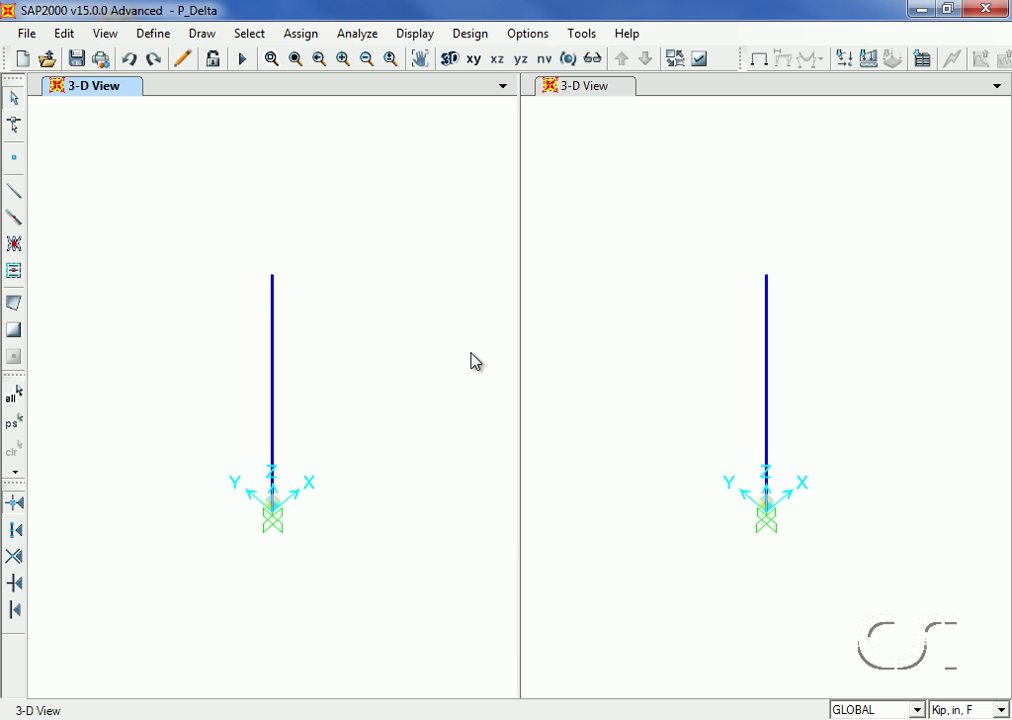
# Step: Run the analysis for all seven load cases, including PDMODAL
pyautogui.click(249, 62)
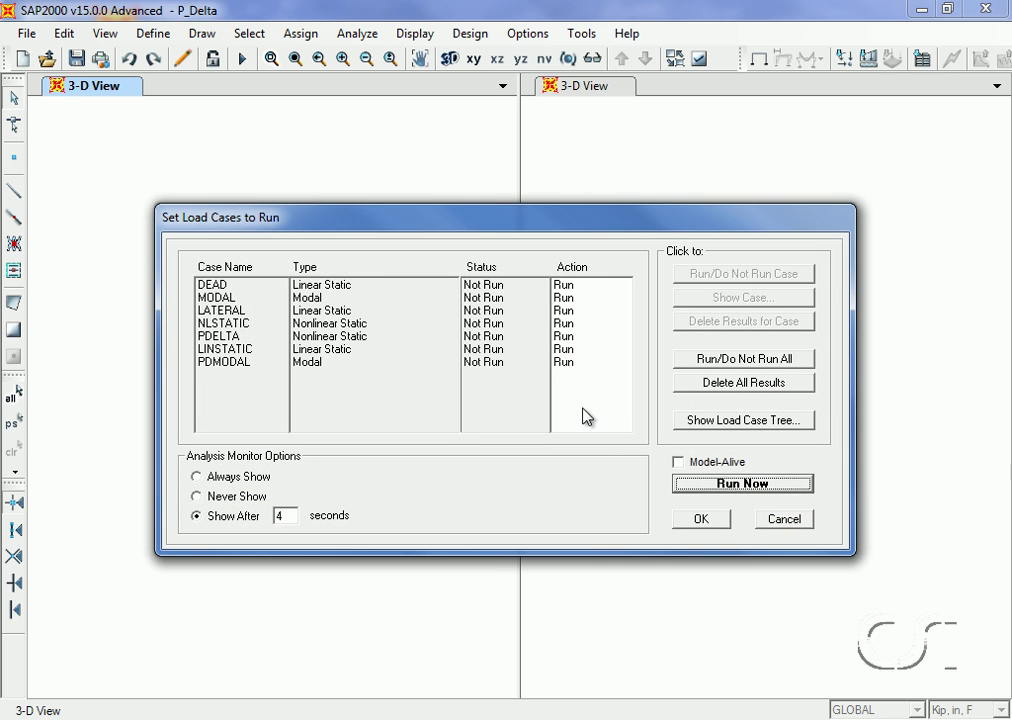
pyautogui.click(740, 484)
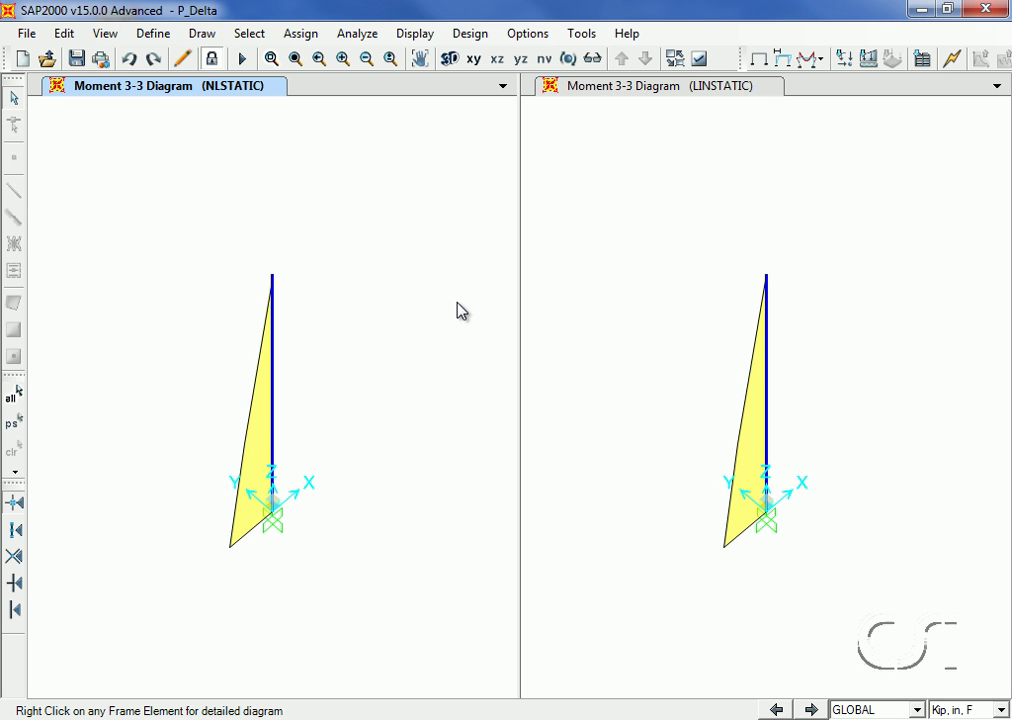
pyautogui.click(416, 35)
pyautogui.click(445, 167)
# Step: Show the MODAL mode 1 shape (T = 0.05903) in the left window
pyautogui.click(537, 152)
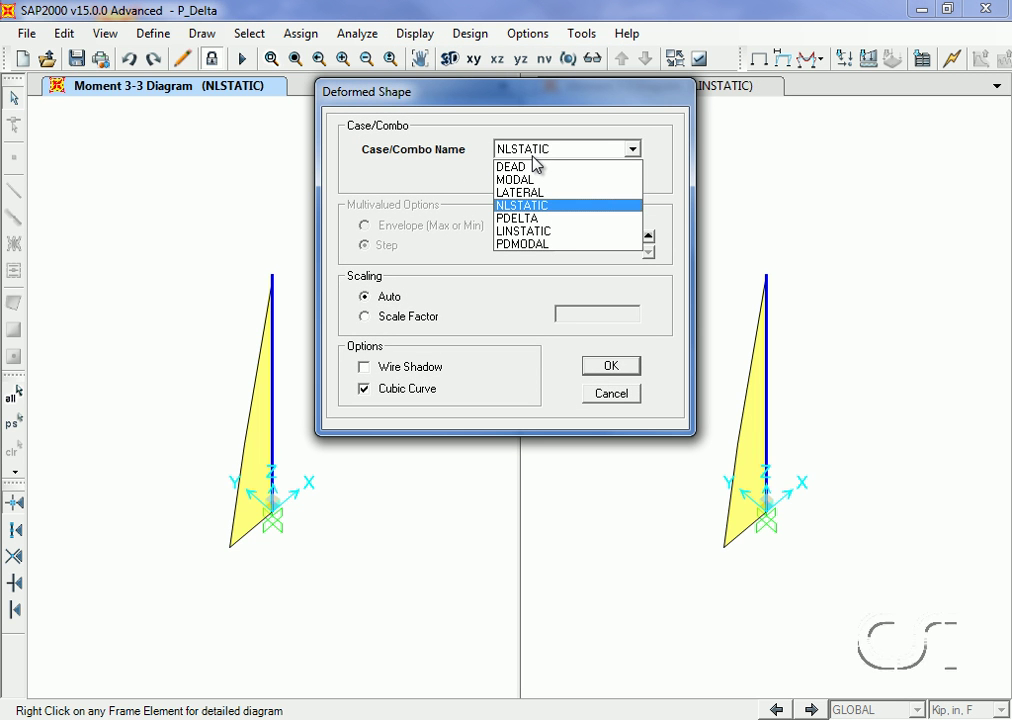
pyautogui.click(535, 181)
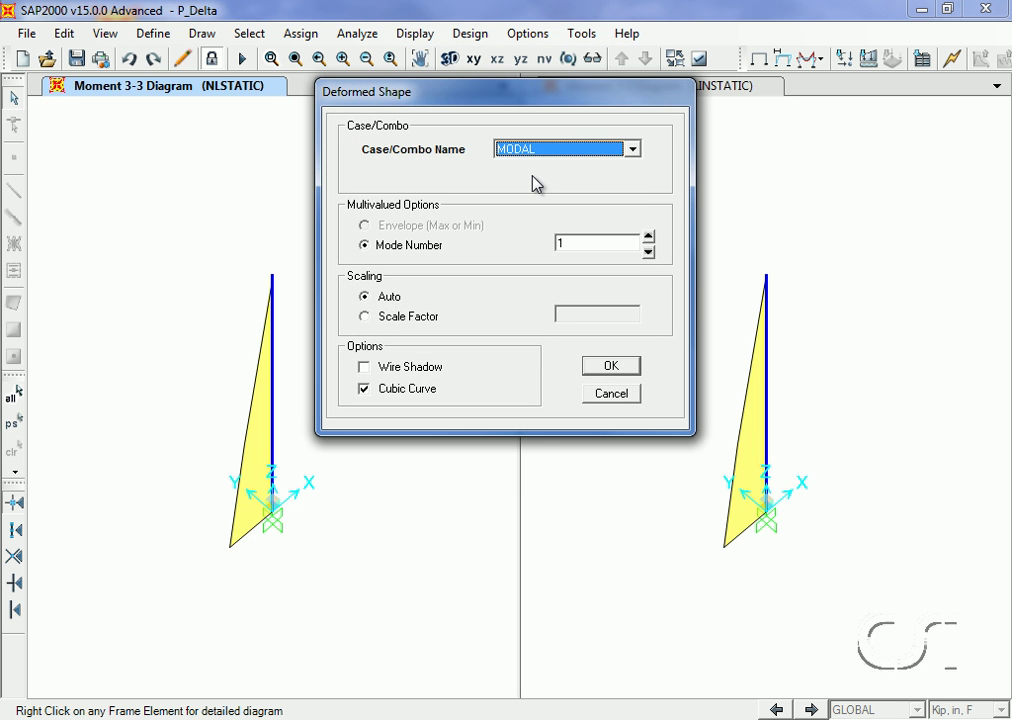
pyautogui.click(605, 367)
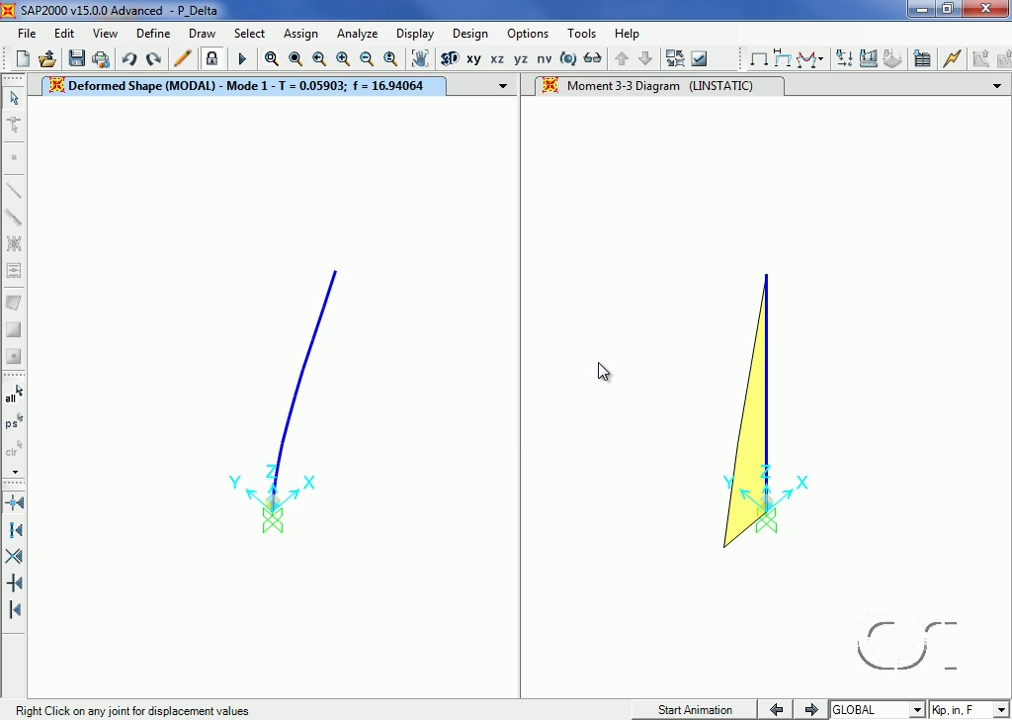
# Step: Show the PDMODAL mode 1 shape (T = 0.06852) in the right window
pyautogui.click(660, 284)
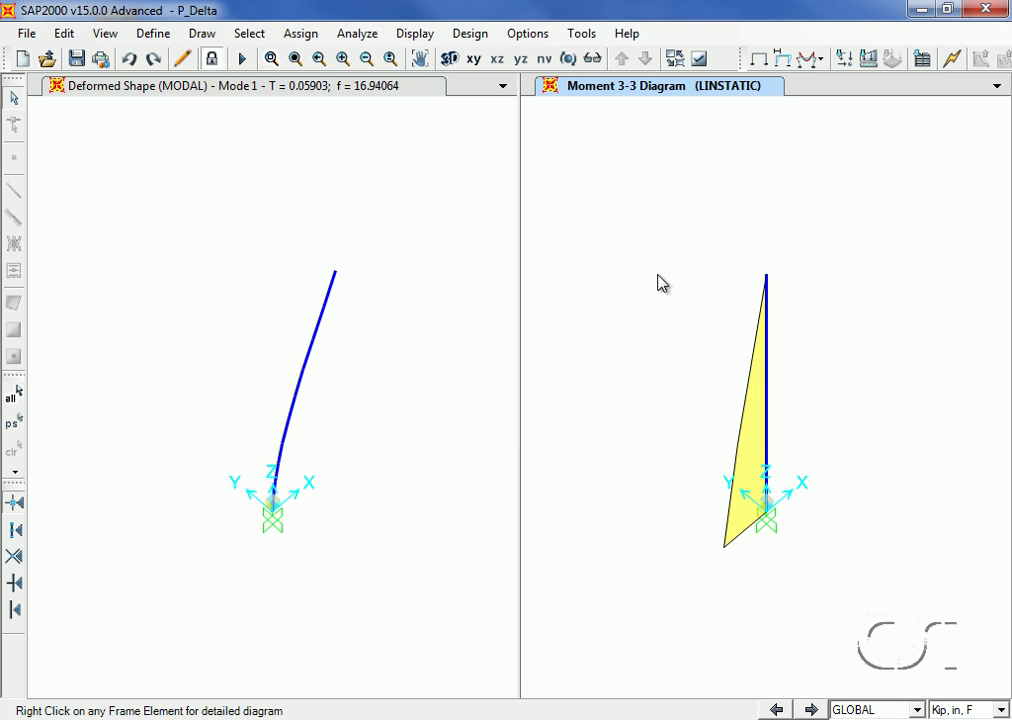
pyautogui.click(424, 38)
pyautogui.click(459, 166)
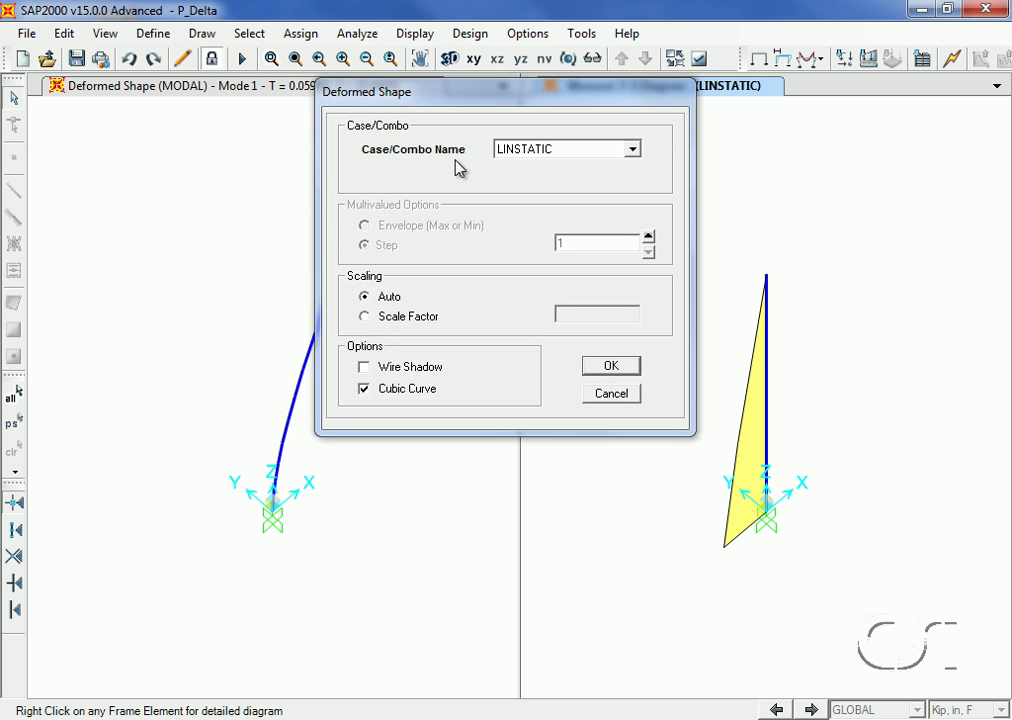
pyautogui.click(556, 152)
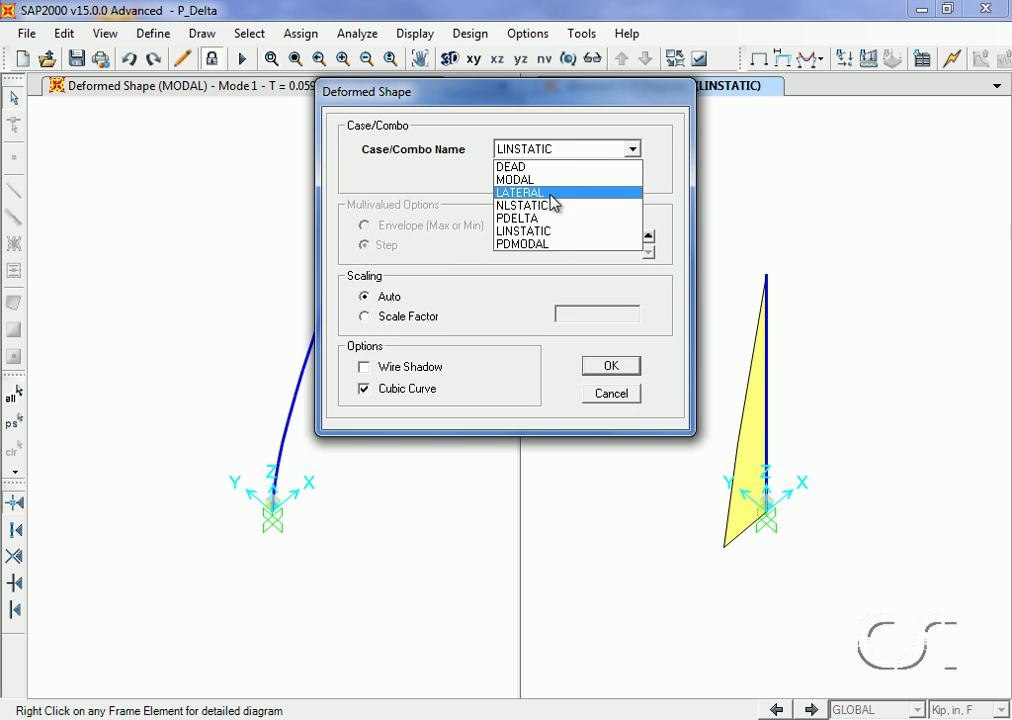
pyautogui.click(530, 245)
pyautogui.click(612, 366)
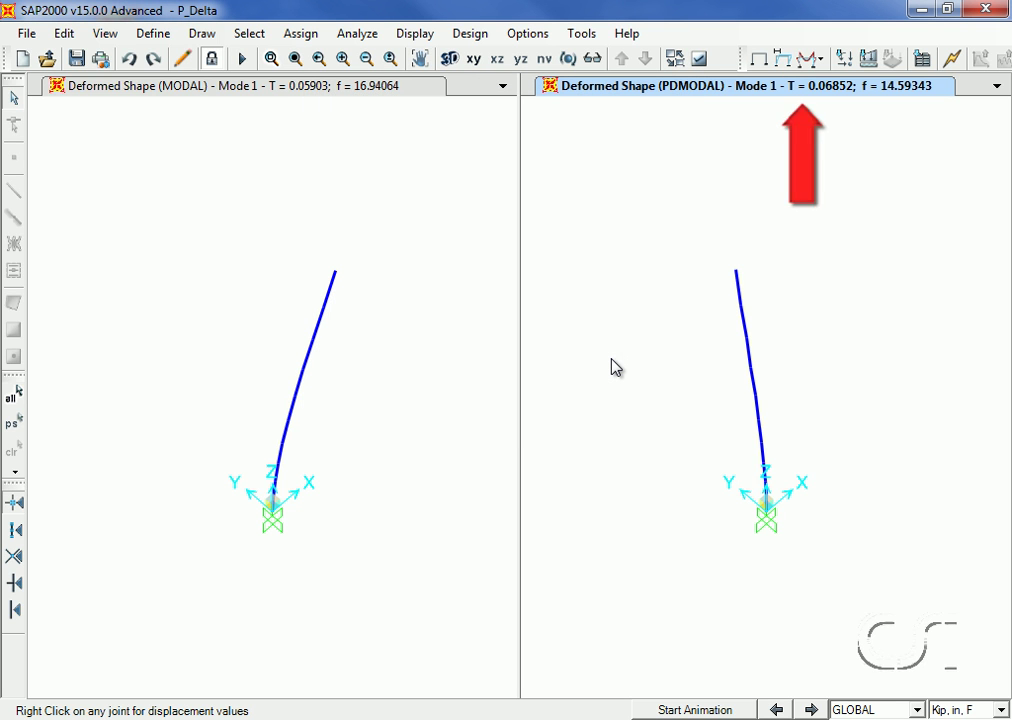